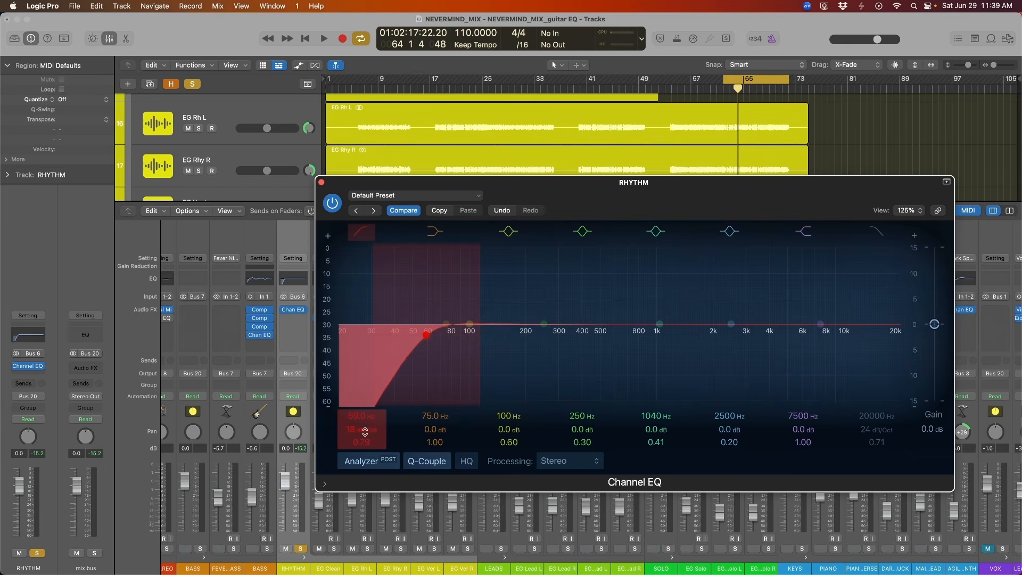
# Raise the RHYTHM bus low cut to about 89.5 Hz with a Q of 0.83 during playback.
pyautogui.press('space')
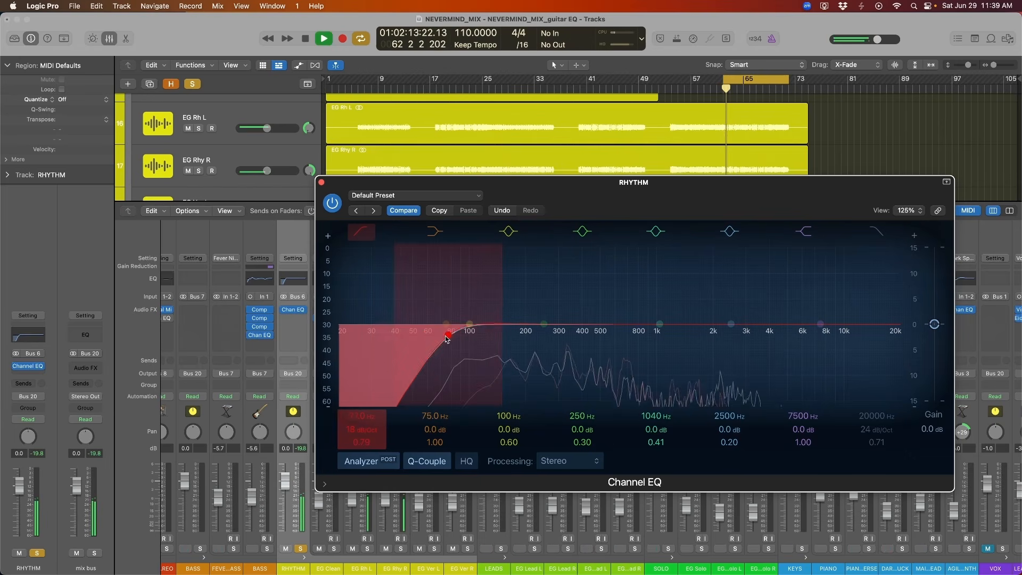
pyautogui.moveTo(455, 339); pyautogui.dragTo(460, 334)
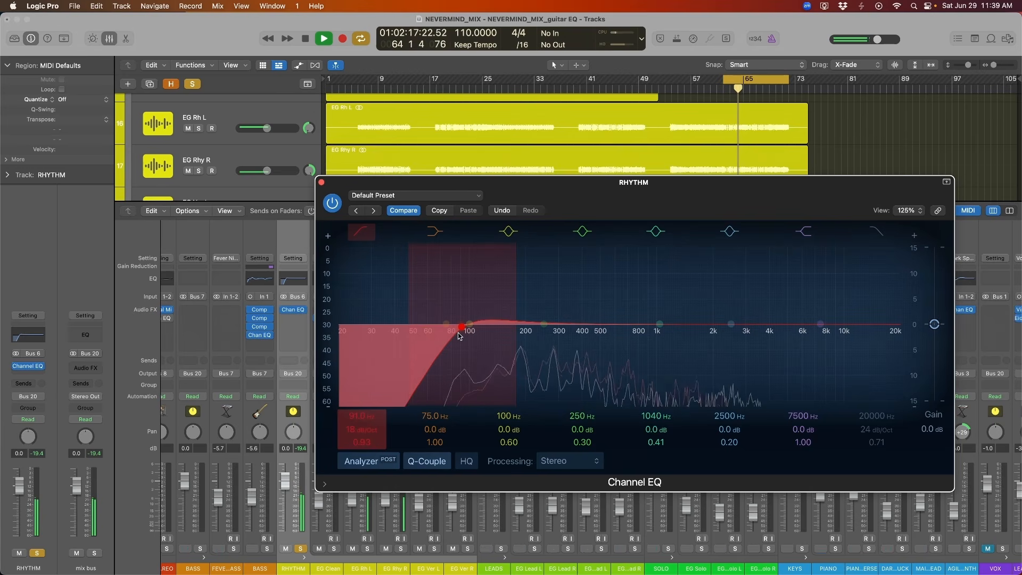
pyautogui.moveTo(458, 333); pyautogui.dragTo(457, 336)
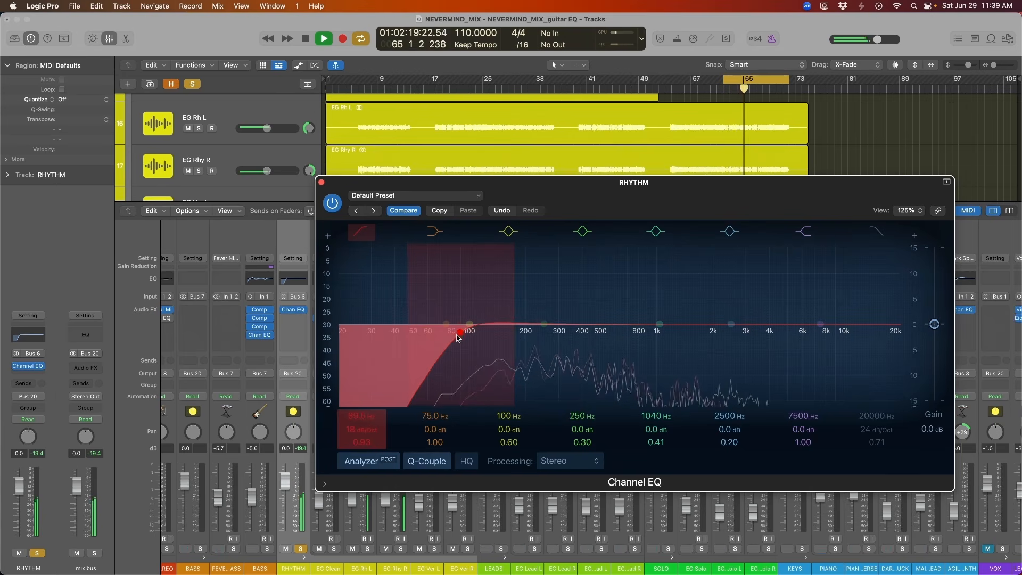
# Compare the rhythm guitars with the low cut bypassed and re-enabled, and stop playback.
pyautogui.moveTo(634, 201); pyautogui.dragTo(623, 201)
pyautogui.click(322, 205)
pyautogui.moveTo(543, 197); pyautogui.dragTo(523, 196)
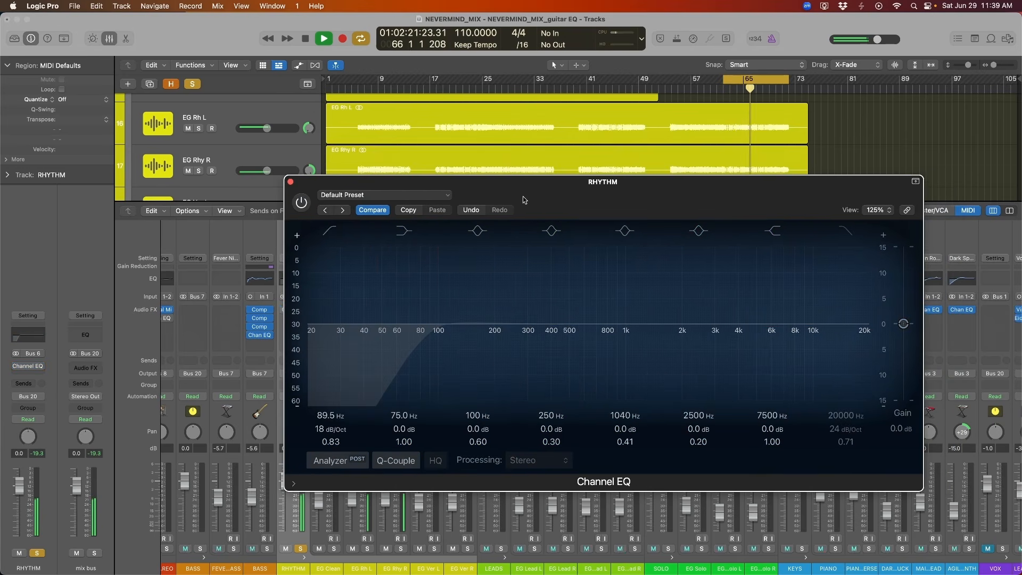
pyautogui.click(301, 204)
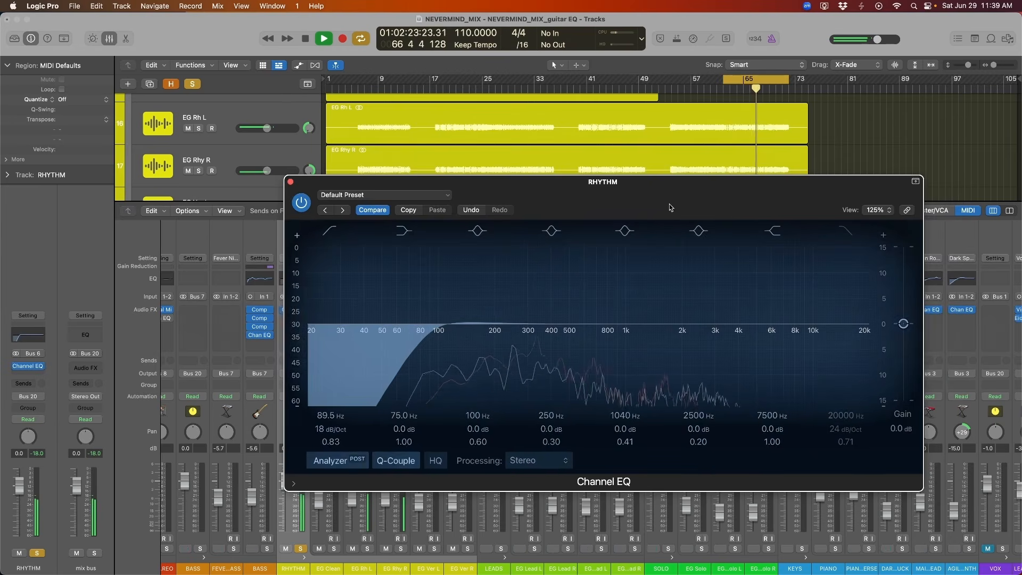
pyautogui.moveTo(665, 203); pyautogui.dragTo(652, 203)
pyautogui.press('space')
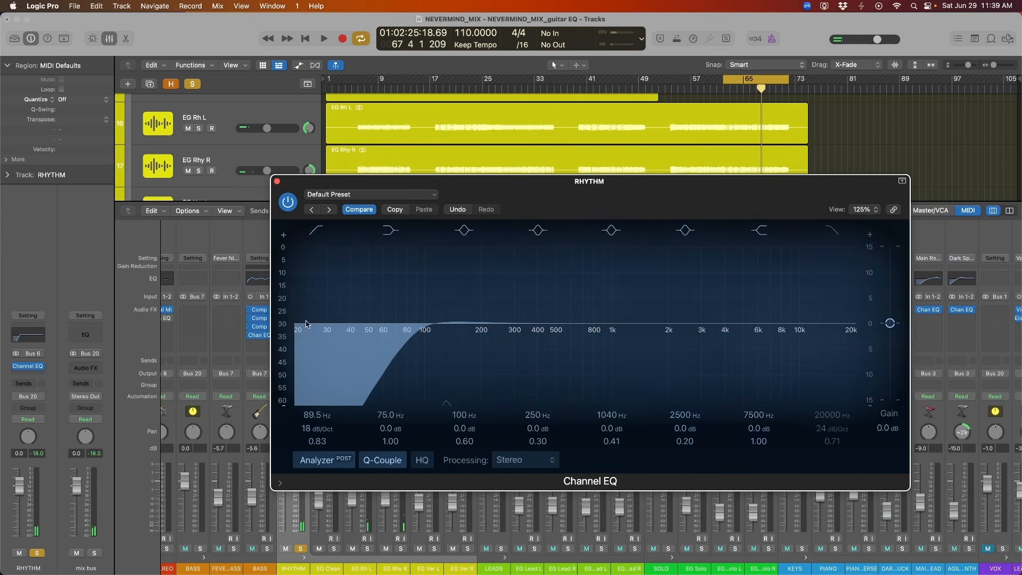
# Audition the low cut at 187 Hz and bring it back down to 94 Hz with a Q of 0.75.
pyautogui.moveTo(419, 333); pyautogui.dragTo(421, 332)
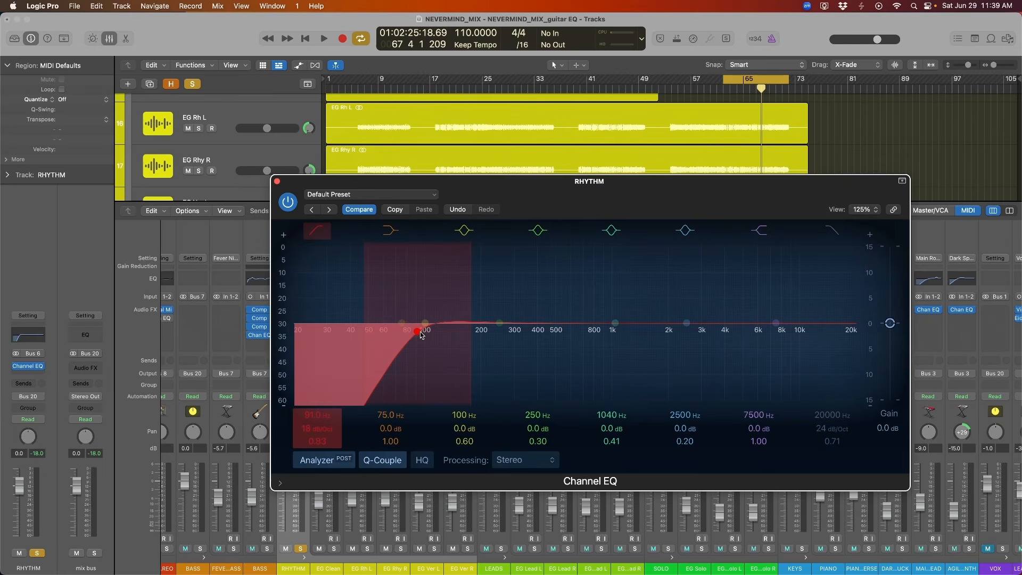
pyautogui.moveTo(421, 334); pyautogui.dragTo(474, 343)
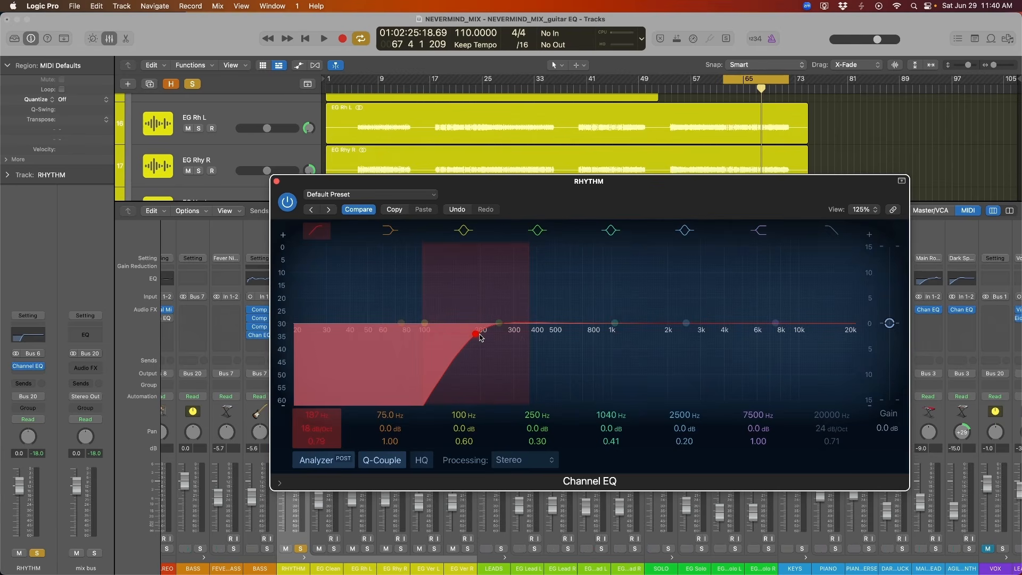
pyautogui.press('space')
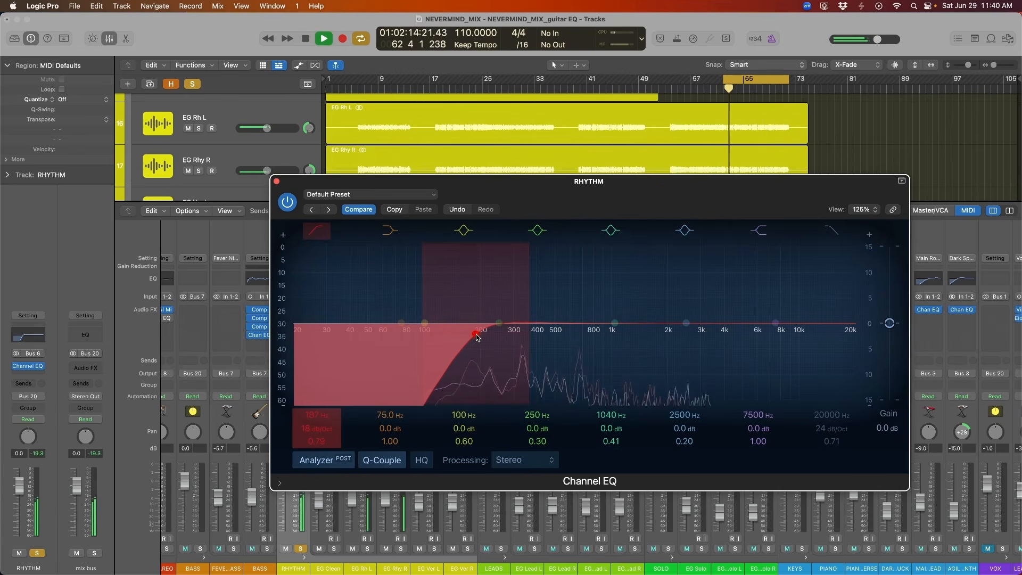
pyautogui.moveTo(475, 334)
pyautogui.mouseDown()
pyautogui.moveTo(408, 341)
pyautogui.moveTo(421, 338)
pyautogui.mouseUp()
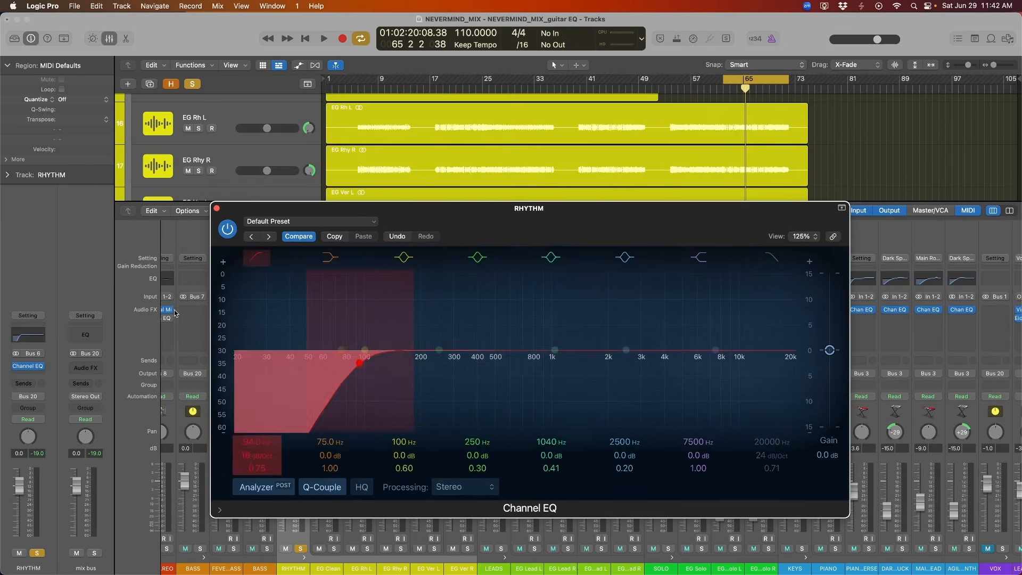
# Boost the fourth EQ band by 6 dB at 400 Hz and lower the output gain to -2.5 dB.
pyautogui.moveTo(495, 350); pyautogui.dragTo(478, 320)
pyautogui.moveTo(574, 217)
pyautogui.mouseDown()
pyautogui.moveTo(564, 235)
pyautogui.moveTo(568, 218)
pyautogui.mouseUp()
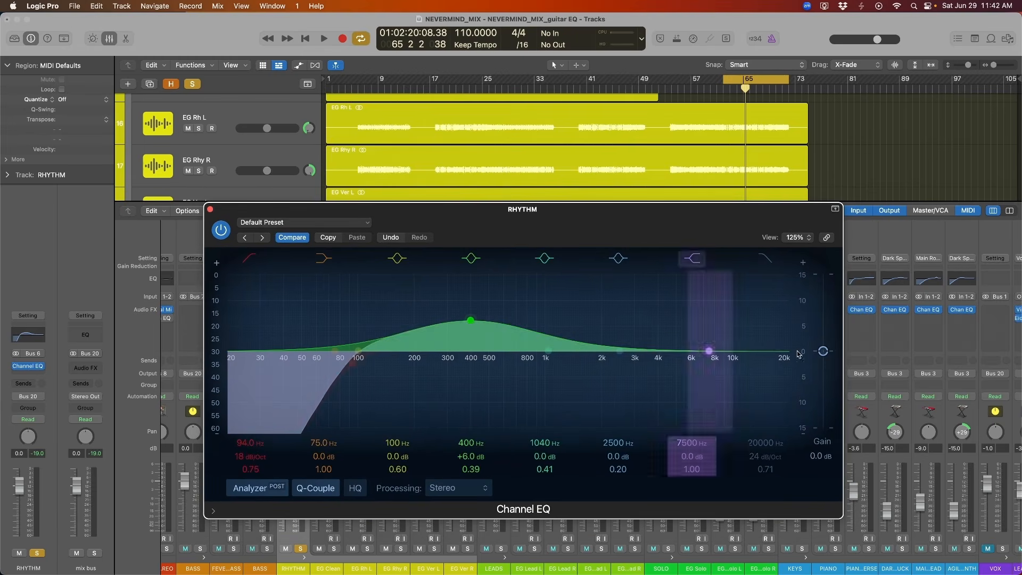
pyautogui.moveTo(823, 351); pyautogui.dragTo(824, 359)
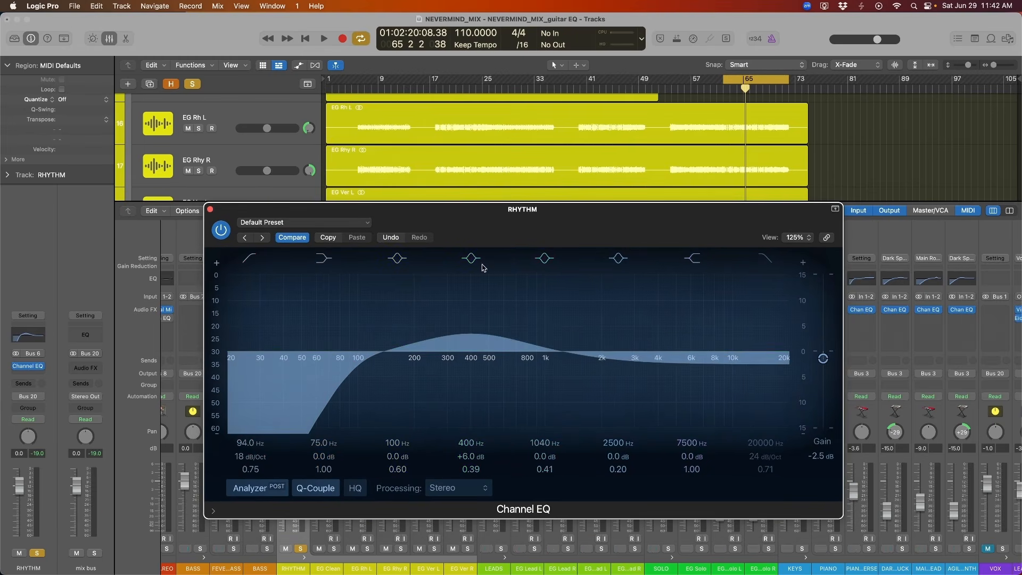
# Play the rhythm guitars and compare the 400 Hz boost with the EQ bypassed and re-enabled.
pyautogui.press('space')
pyautogui.moveTo(219, 231); pyautogui.dragTo(223, 208)
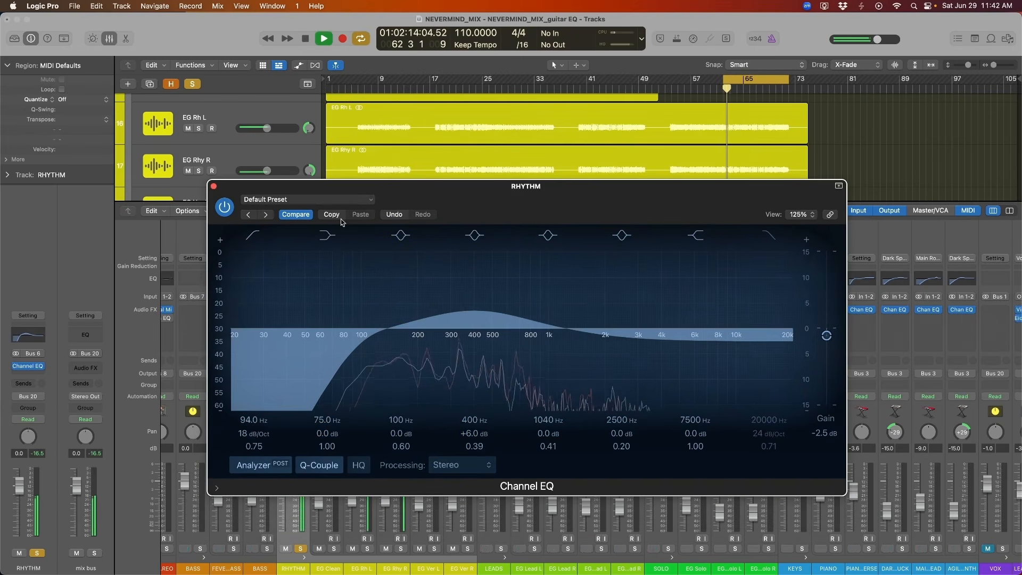
pyautogui.click(223, 208)
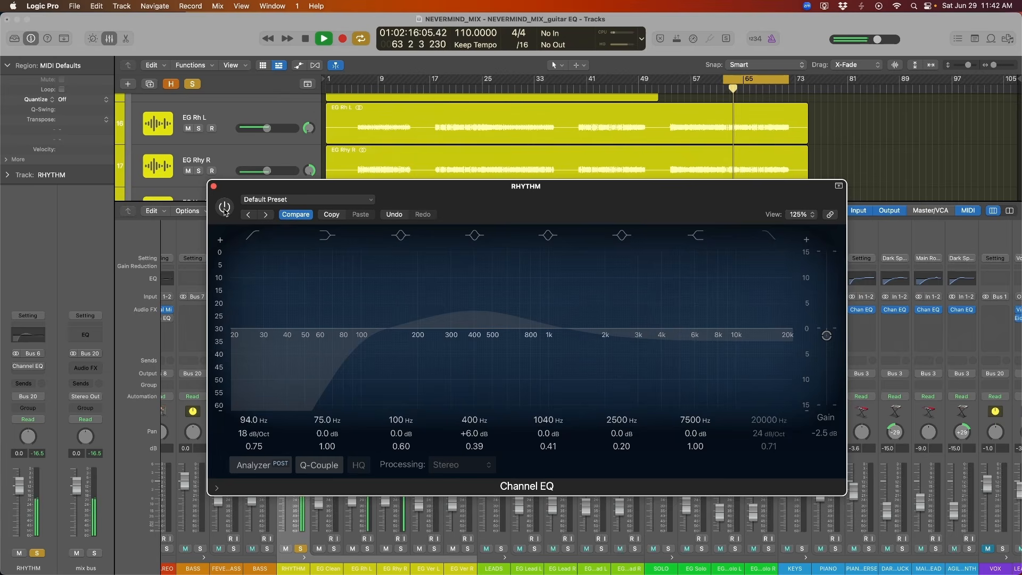
pyautogui.click(224, 208)
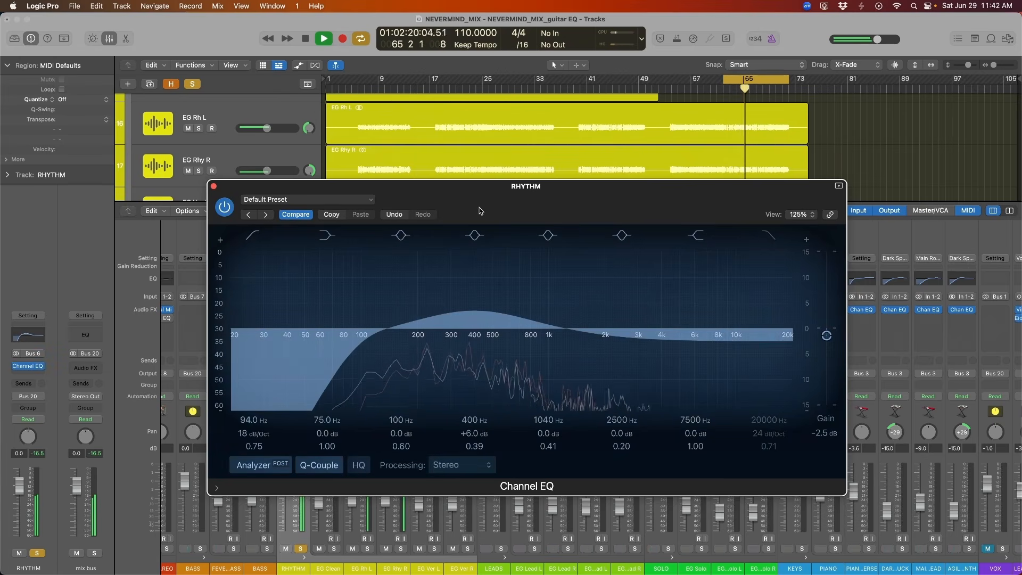
pyautogui.moveTo(521, 212); pyautogui.dragTo(523, 182)
pyautogui.press('space')
# Cut the fourth EQ band to -7.7 dB at about 398 Hz, raising the output gain to +3.0 dB.
pyautogui.moveTo(828, 307); pyautogui.dragTo(830, 289)
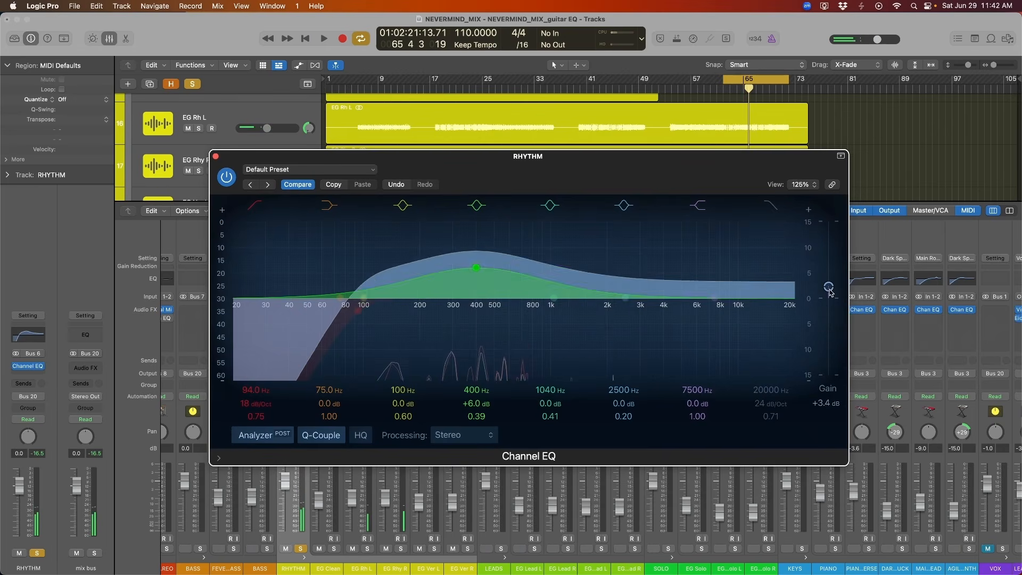
pyautogui.moveTo(478, 285); pyautogui.dragTo(478, 338)
pyautogui.moveTo(828, 286); pyautogui.dragTo(829, 289)
pyautogui.moveTo(477, 322); pyautogui.dragTo(474, 336)
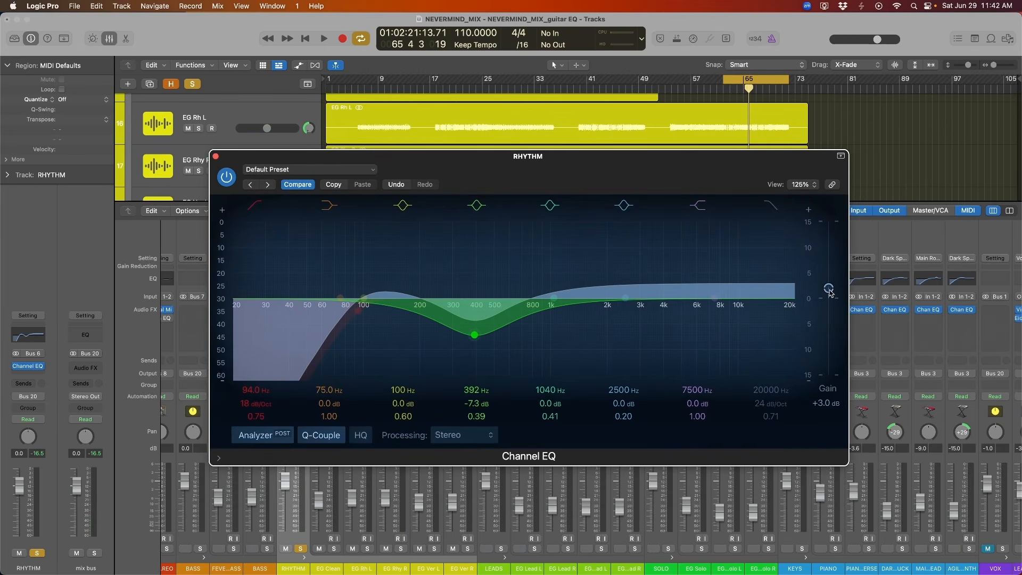
pyautogui.press('space')
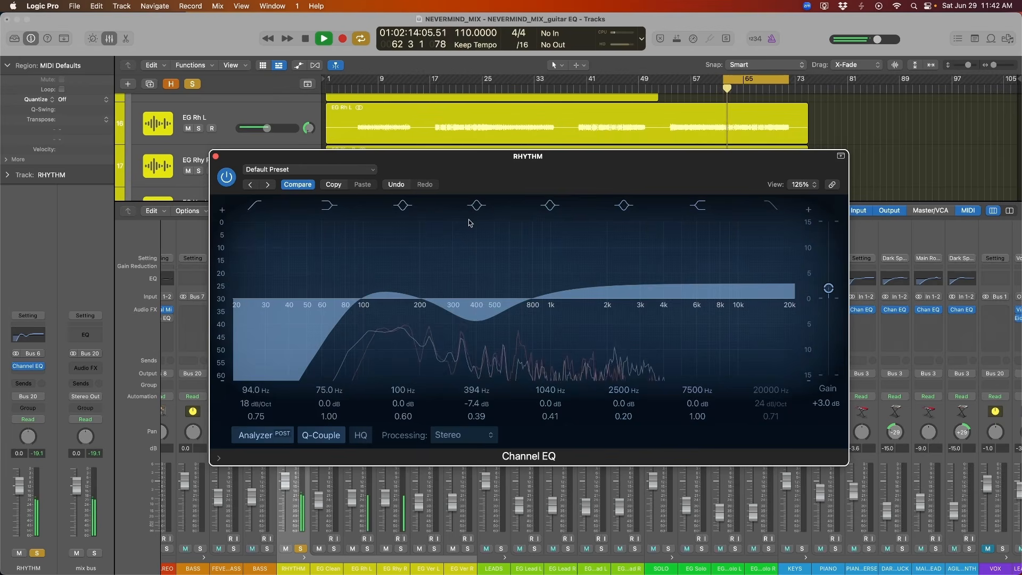
pyautogui.moveTo(475, 335); pyautogui.dragTo(478, 339)
# Compare the soloed rhythm guitars with and without the low-mid cut by toggling the EQ bypass.
pyautogui.click(226, 176)
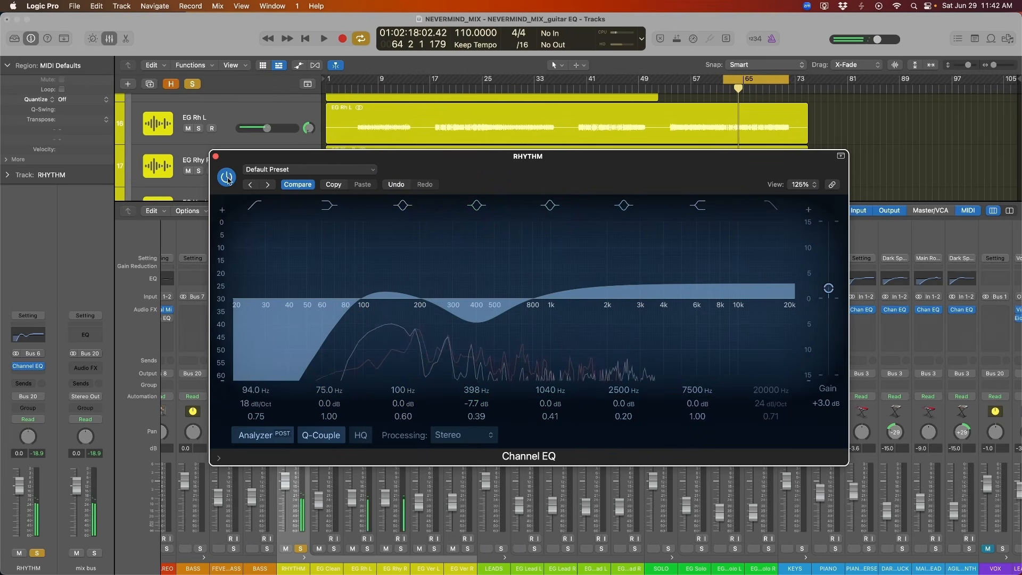
pyautogui.click(226, 176)
pyautogui.press('space')
# Clear the solo to play the full mix and compare the rhythm guitars with the Channel EQ on and bypassed.
pyautogui.click(192, 85)
pyautogui.press('space')
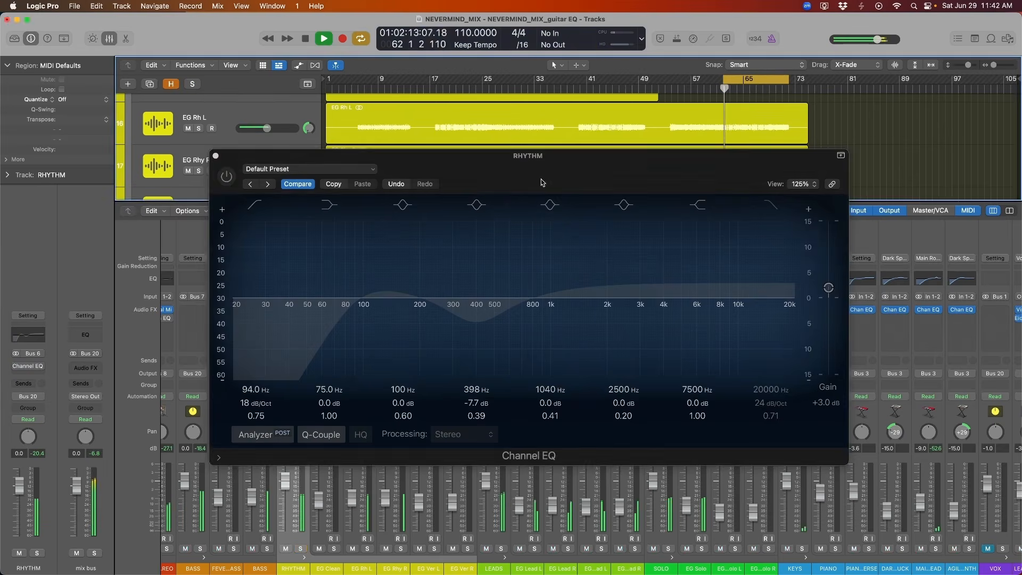
pyautogui.moveTo(543, 183); pyautogui.dragTo(541, 198)
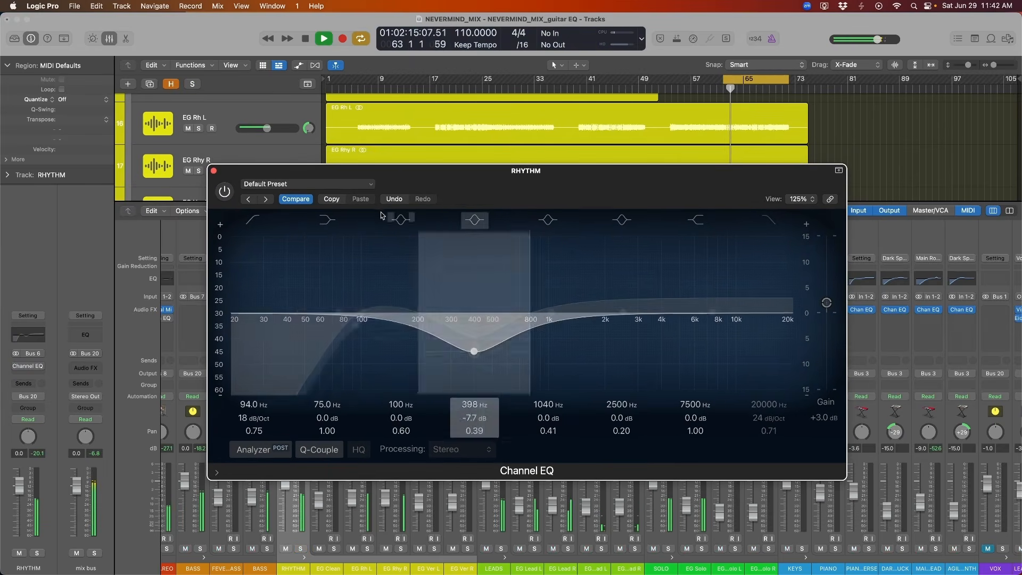
pyautogui.click(227, 192)
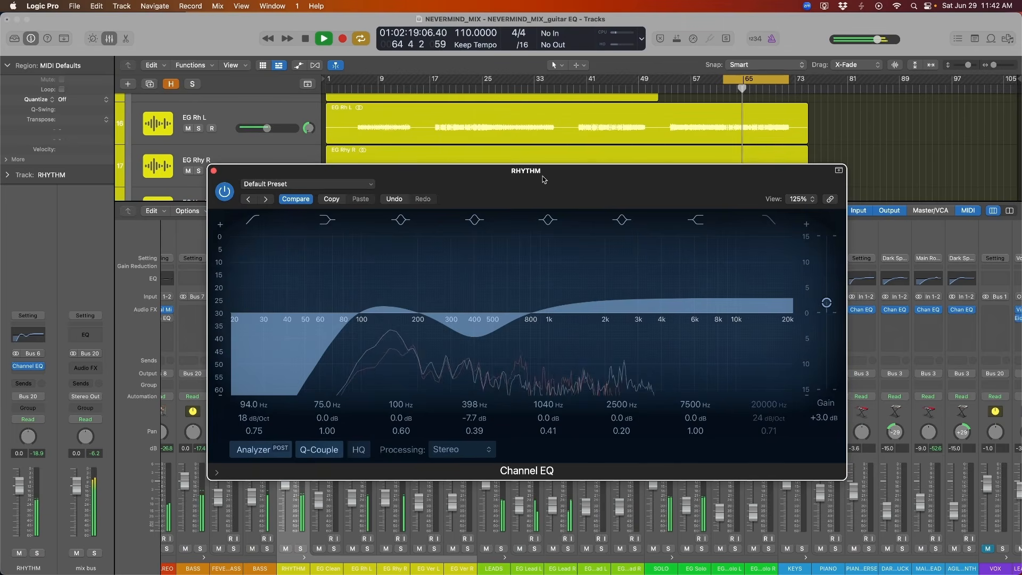
pyautogui.moveTo(540, 178); pyautogui.dragTo(543, 180)
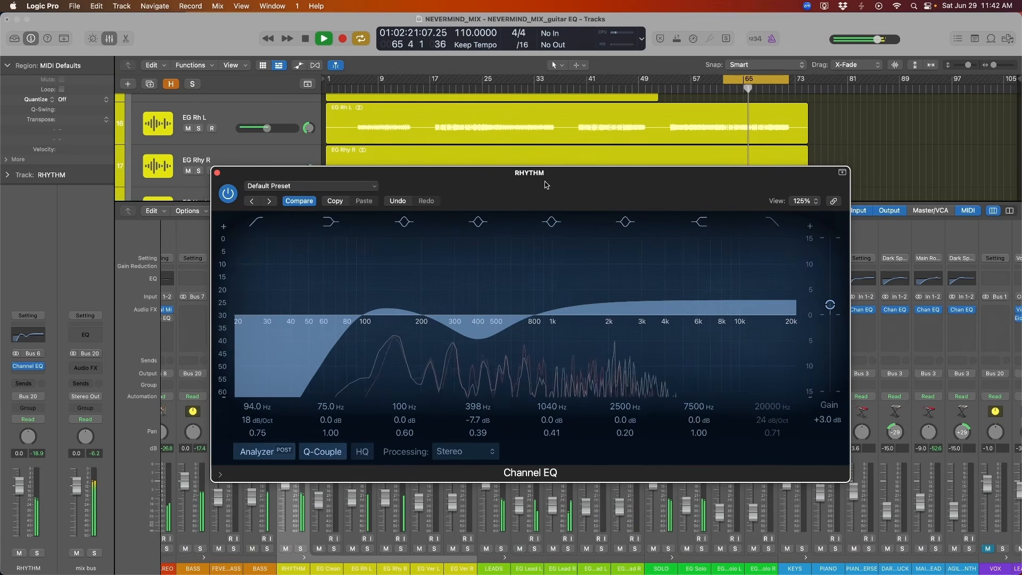
pyautogui.click(226, 195)
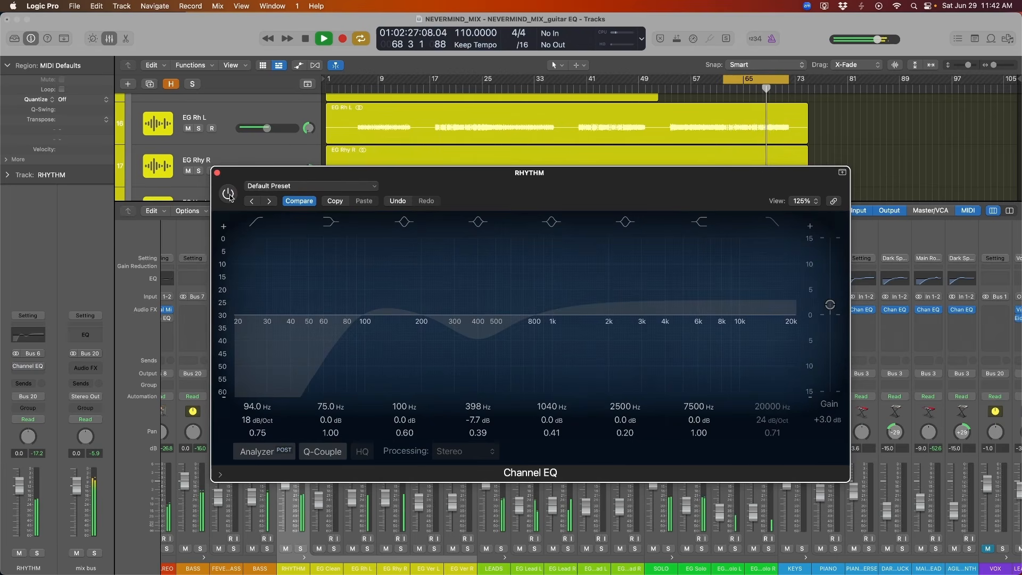
pyautogui.click(228, 195)
pyautogui.moveTo(479, 200); pyautogui.dragTo(481, 201)
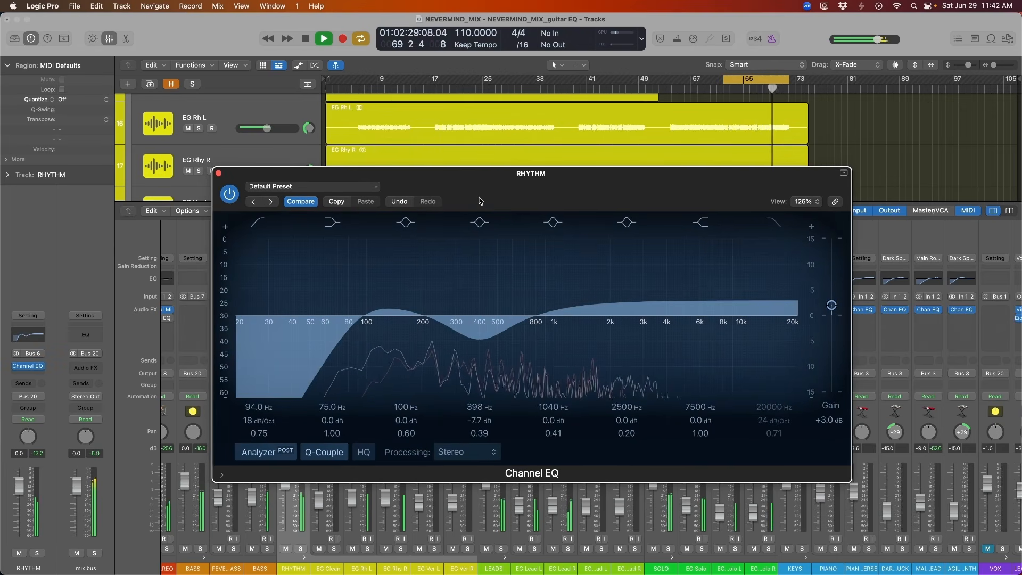
pyautogui.press('space')
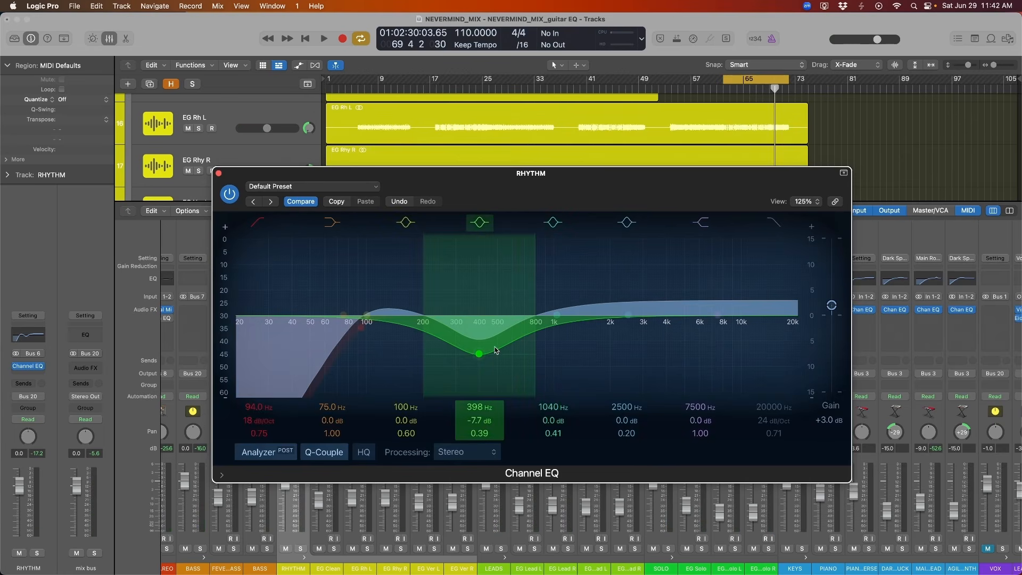
# Bring the fourth EQ band back to about -0.3 dB near 414 Hz and the output gain to +0.1 dB.
pyautogui.moveTo(495, 349); pyautogui.dragTo(495, 316)
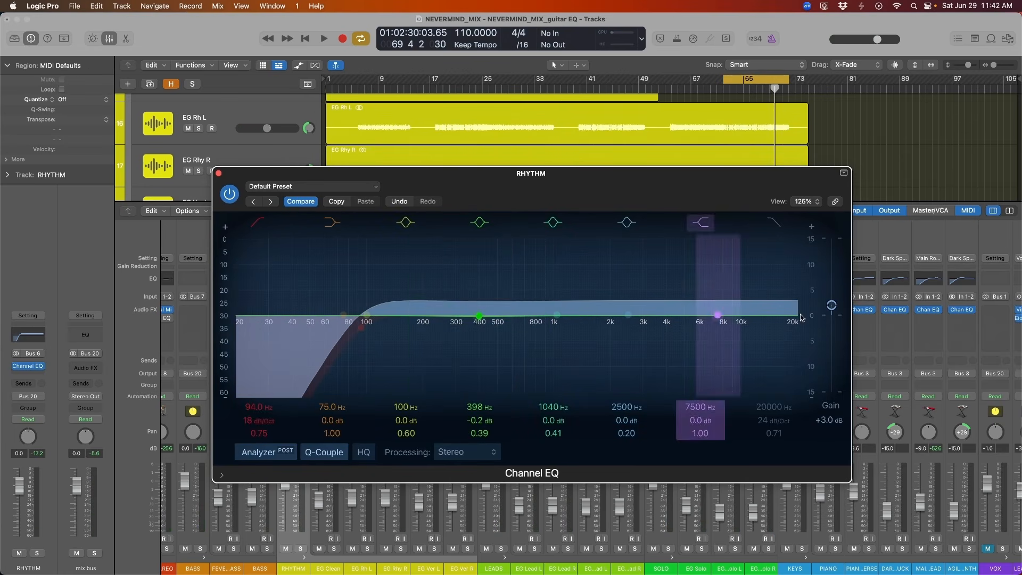
pyautogui.moveTo(832, 306); pyautogui.dragTo(833, 315)
pyautogui.moveTo(477, 316)
pyautogui.mouseDown()
pyautogui.moveTo(490, 304)
pyautogui.moveTo(481, 353)
pyautogui.moveTo(479, 300)
pyautogui.moveTo(457, 323)
pyautogui.moveTo(508, 308)
pyautogui.moveTo(468, 322)
pyautogui.moveTo(483, 322)
pyautogui.mouseUp()
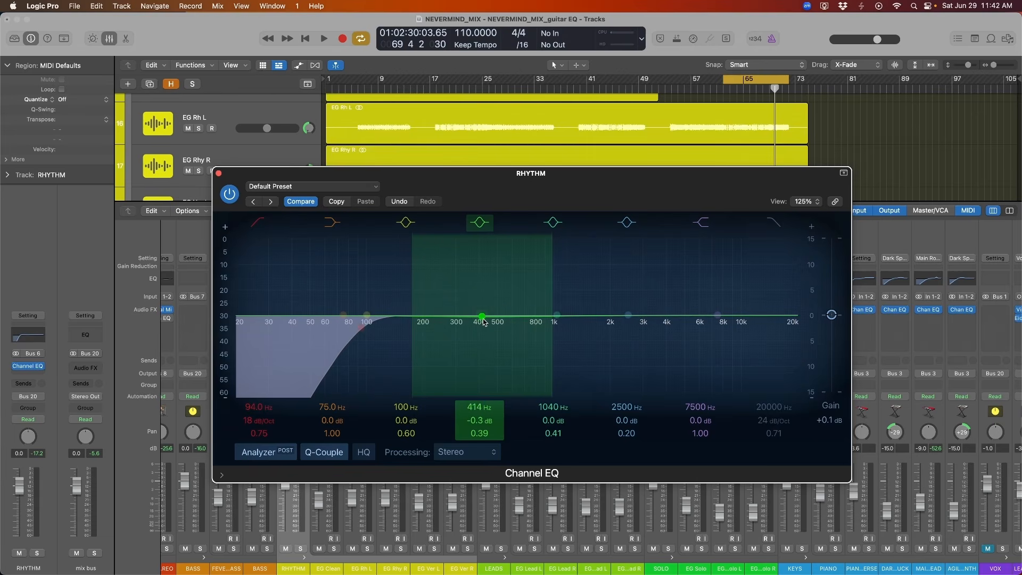
pyautogui.moveTo(483, 321)
pyautogui.mouseDown()
pyautogui.moveTo(491, 358)
pyautogui.moveTo(482, 318)
pyautogui.mouseUp()
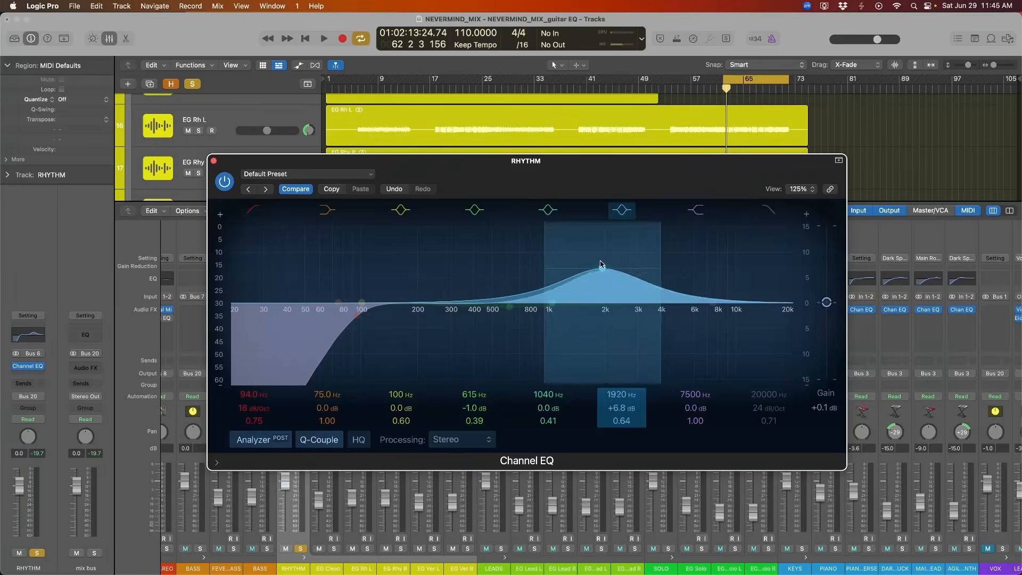
# Cut the sixth EQ band by 5.6 dB at 2360 Hz with a Q of 0.64 and audition it.
pyautogui.moveTo(605, 263); pyautogui.dragTo(620, 335)
pyautogui.press('space')
pyautogui.press('space')
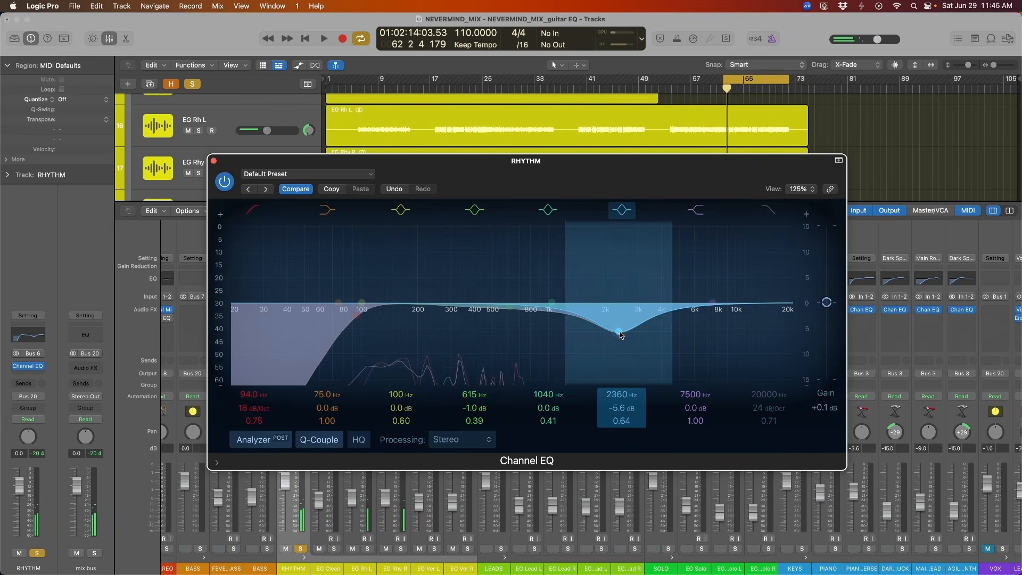
pyautogui.press('space')
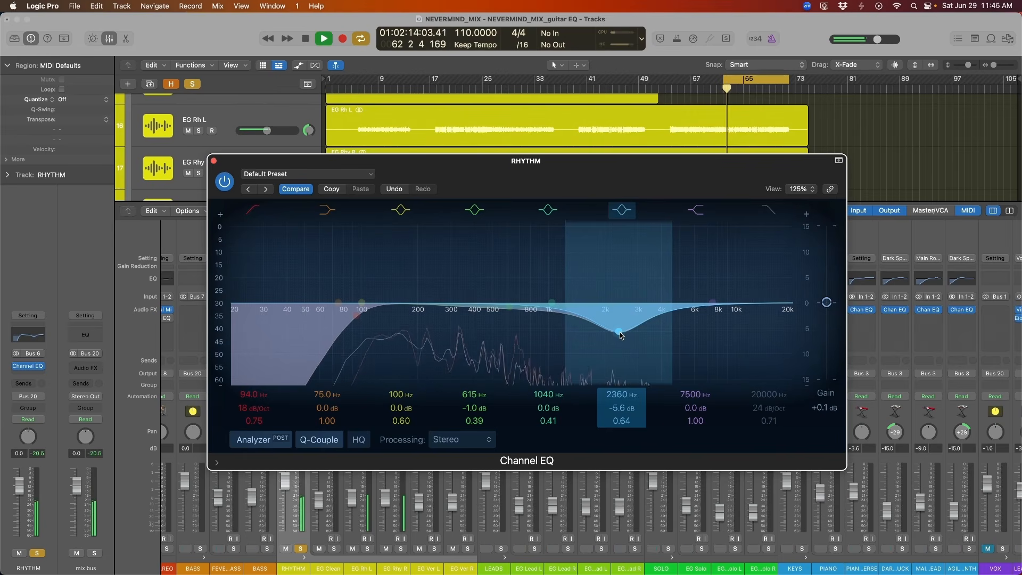
# Boost the sixth EQ band by 11.6 dB at 3100 Hz with a narrower Q of 1.40 and audition it.
pyautogui.press('space')
pyautogui.moveTo(621, 335); pyautogui.dragTo(643, 246)
pyautogui.press('space')
pyautogui.press('space')
pyautogui.scroll(2, 642, 247)
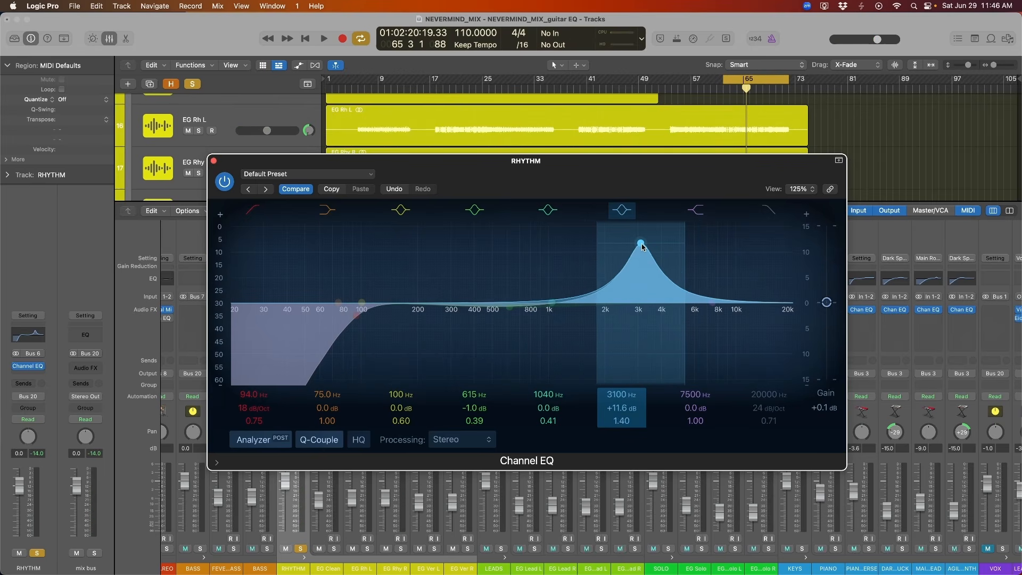
# Set the sixth EQ band to +3.1 dB at 2340 Hz with a Q of 0.64 and the output gain to -0.8 dB.
pyautogui.scroll(-5, 642, 246)
pyautogui.press('space')
pyautogui.moveTo(644, 242); pyautogui.dragTo(618, 291)
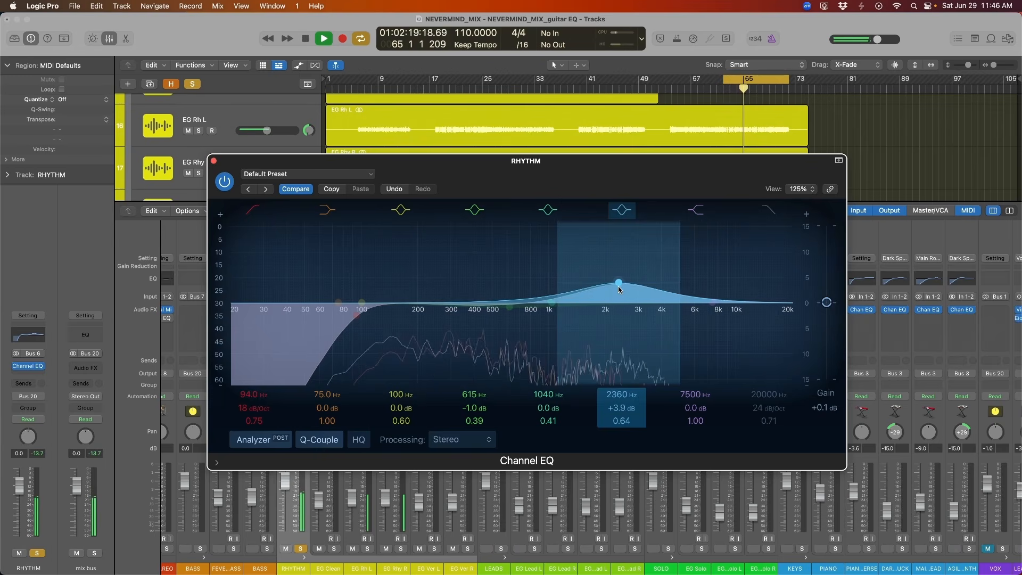
pyautogui.moveTo(826, 303); pyautogui.dragTo(826, 307)
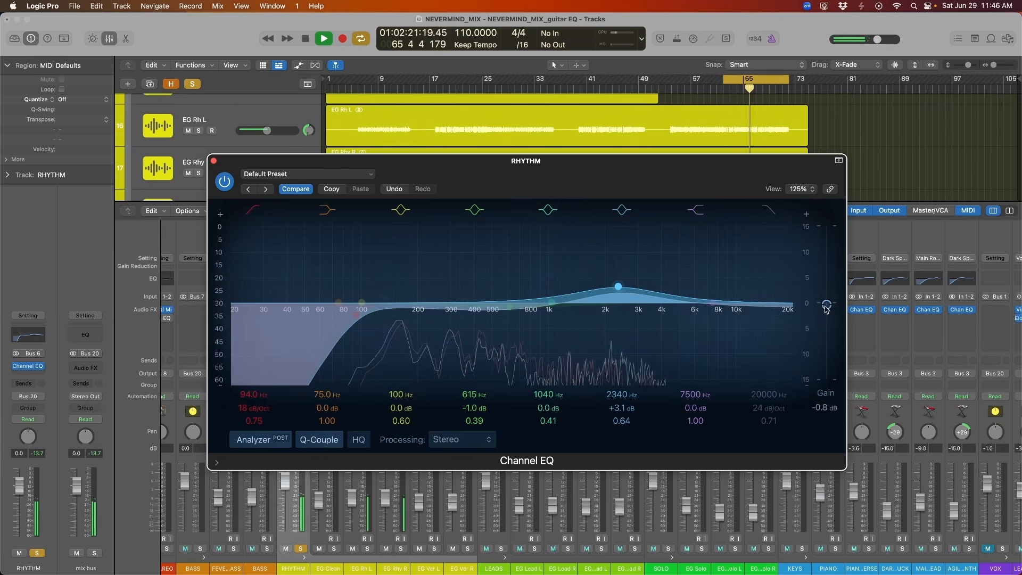
# Bypass the rhythm guitar EQ and re-enable it to compare the upper-mid boost against the unprocessed sound.
pyautogui.click(224, 184)
pyautogui.moveTo(225, 186); pyautogui.dragTo(221, 180)
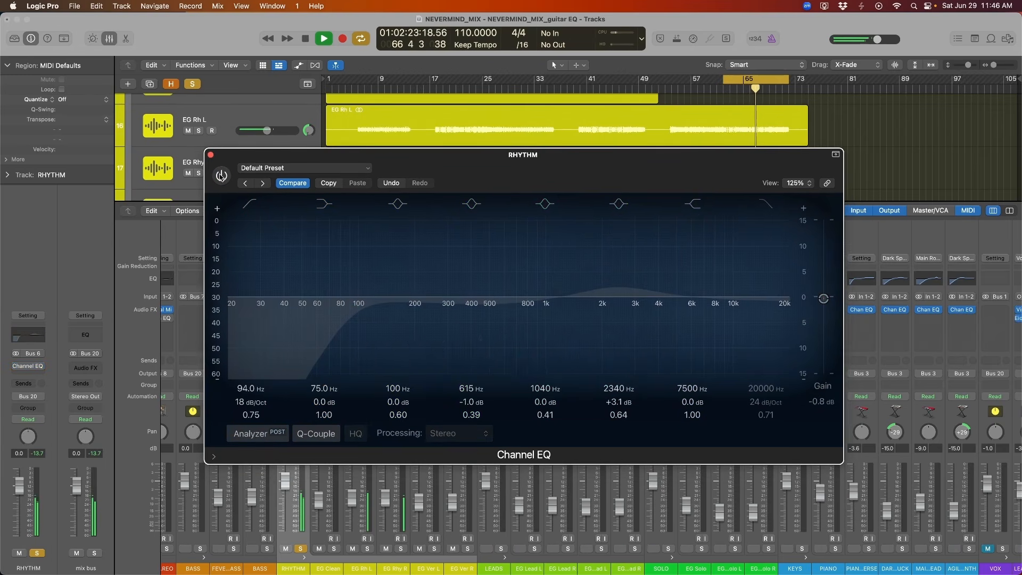
pyautogui.click(222, 177)
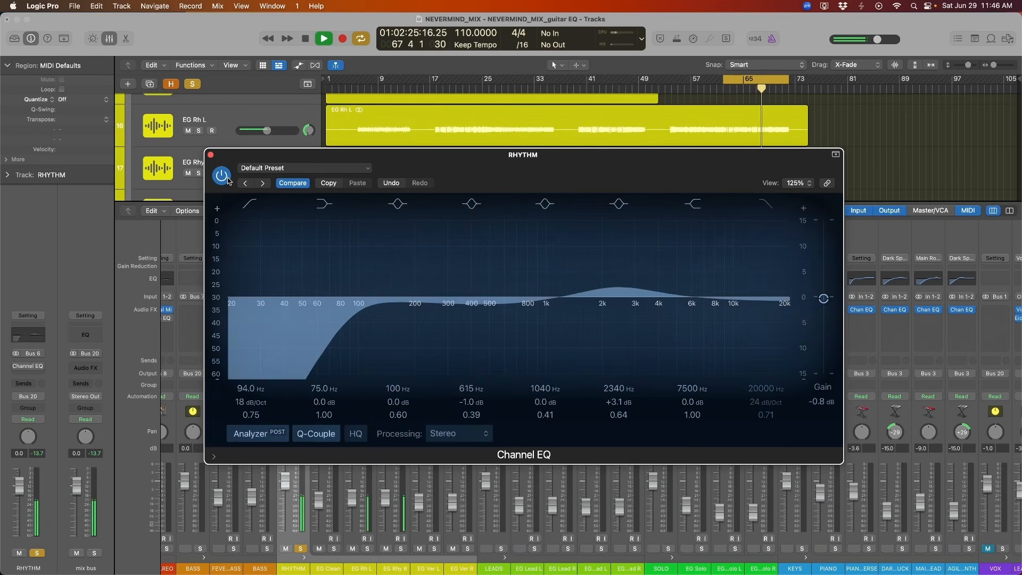
# Set the sixth EQ band to +2.9 dB at 1980 Hz with a Q of 0.64 and compare it against bypass.
pyautogui.moveTo(615, 280); pyautogui.dragTo(615, 283)
pyautogui.moveTo(634, 187); pyautogui.dragTo(641, 185)
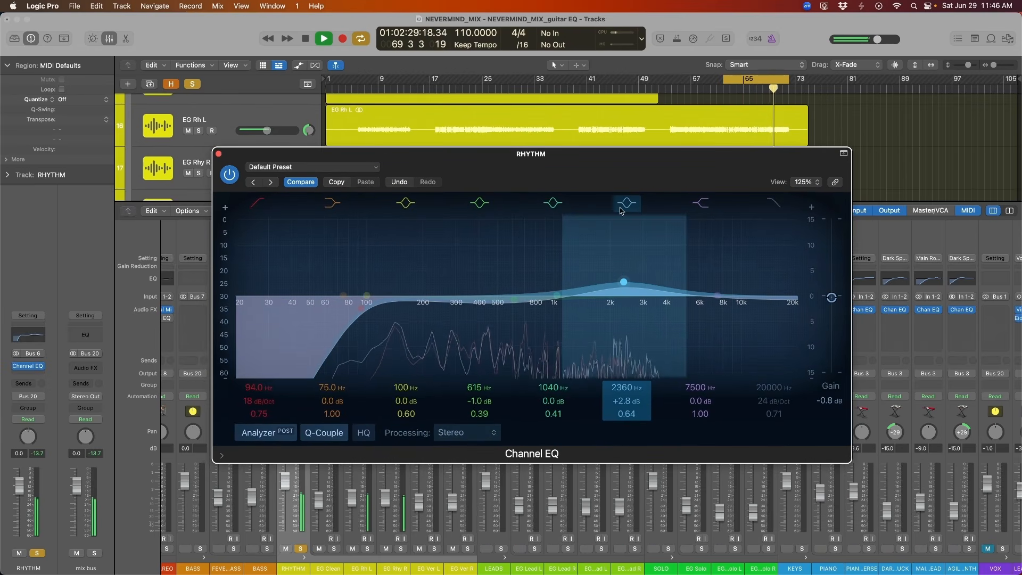
pyautogui.moveTo(624, 288); pyautogui.dragTo(610, 286)
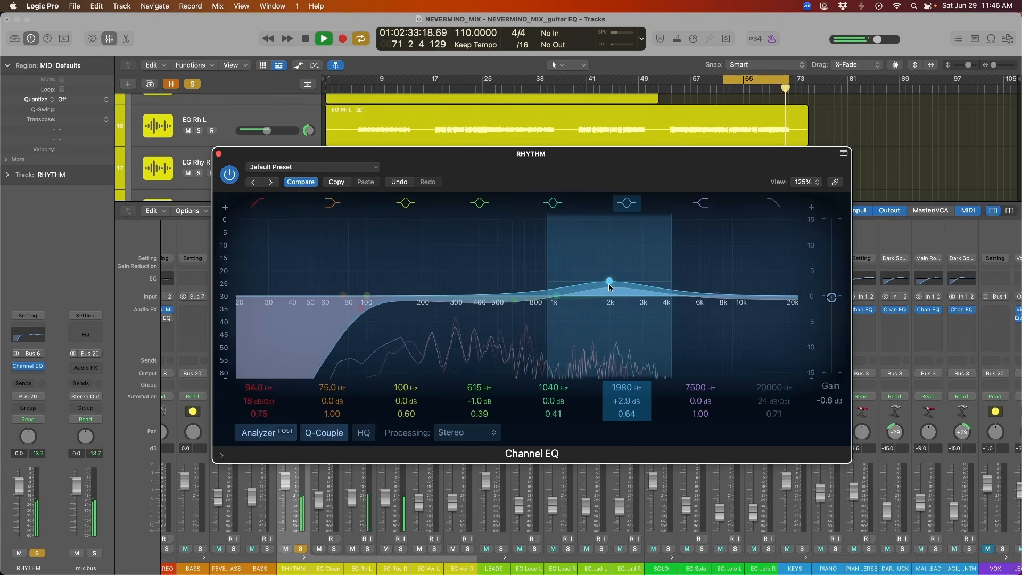
pyautogui.click(231, 172)
pyautogui.click(229, 173)
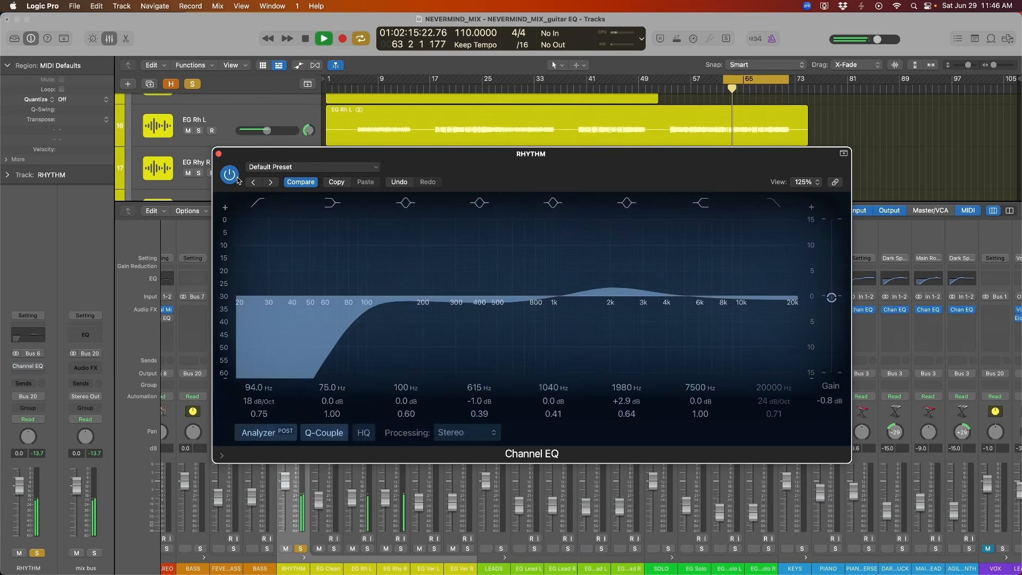
# With playback stopped, set the sixth EQ band's gain to +3.1 dB and the fourth band to -1.5 dB at 555 Hz.
pyautogui.moveTo(609, 185); pyautogui.dragTo(627, 177)
pyautogui.press('space')
pyautogui.moveTo(634, 277); pyautogui.dragTo(633, 273)
pyautogui.moveTo(541, 296); pyautogui.dragTo(526, 300)
pyautogui.click(638, 197)
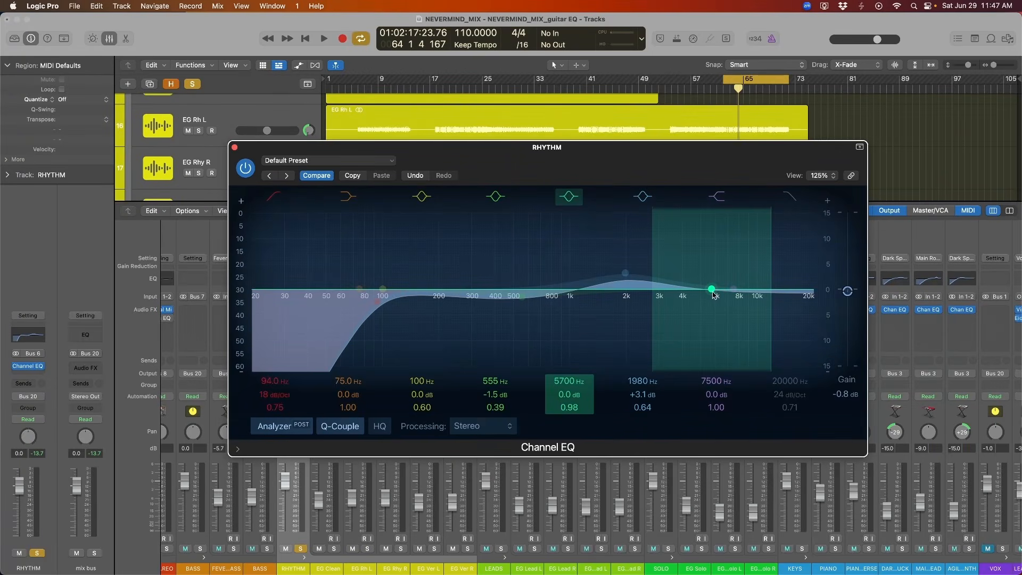
# Boost the fifth EQ band by 2.4 dB at 4740 Hz with a Q of 0.98 and audition it.
pyautogui.moveTo(712, 292); pyautogui.dragTo(695, 279)
pyautogui.press('space')
pyautogui.press('space')
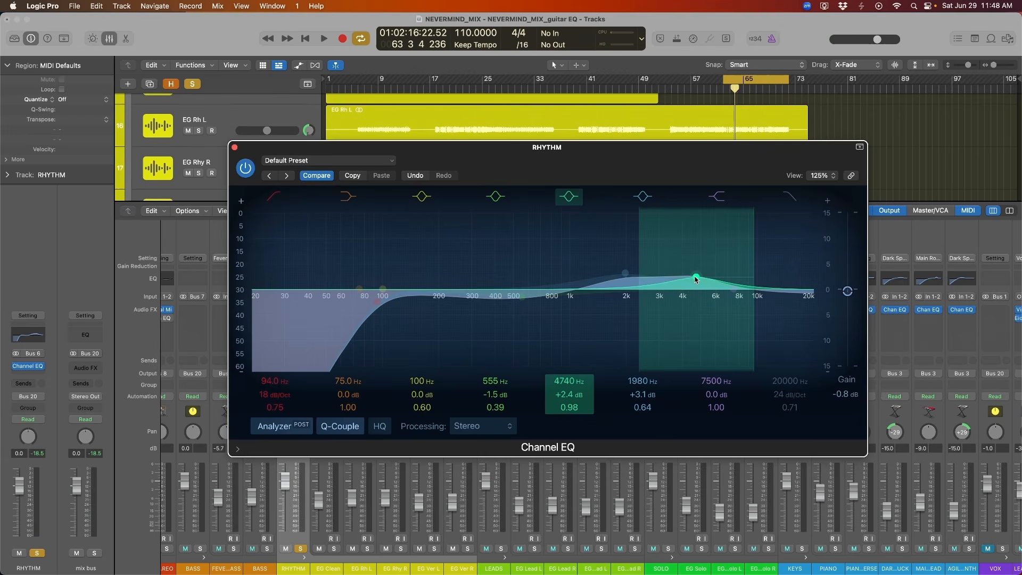
# Set the fifth EQ band to +1.8 dB at 4040 Hz, audition the change and stop playback.
pyautogui.press('space')
pyautogui.moveTo(695, 276)
pyautogui.mouseDown()
pyautogui.moveTo(679, 275)
pyautogui.moveTo(682, 248)
pyautogui.moveTo(680, 342)
pyautogui.moveTo(681, 291)
pyautogui.mouseUp()
pyautogui.press('space')
pyautogui.press('space')
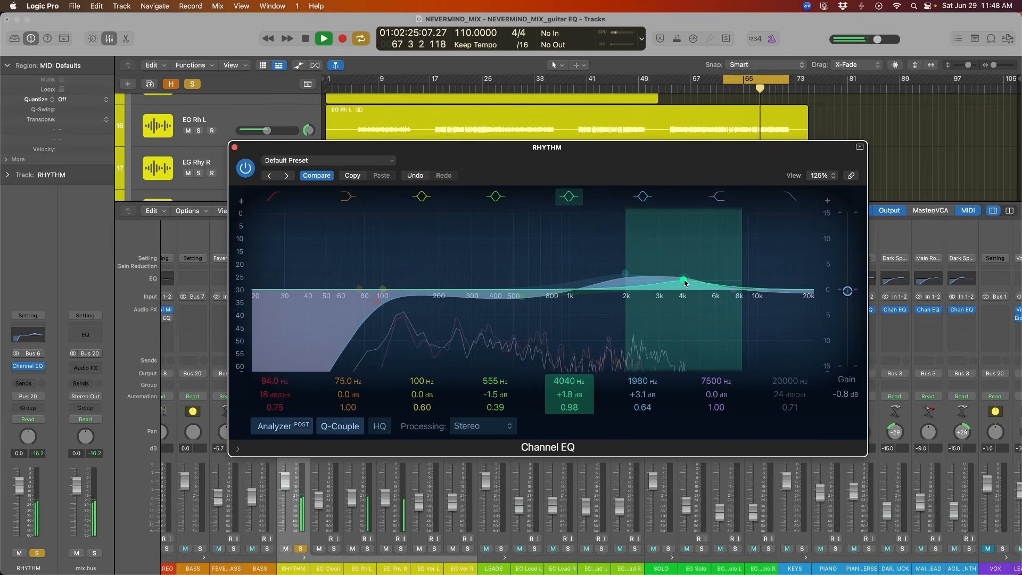
pyautogui.press('space')
# Move the third EQ band up to 7500 Hz with a 0.5 dB cut and a Q of 0.93, and audition it.
pyautogui.moveTo(678, 183); pyautogui.dragTo(656, 192)
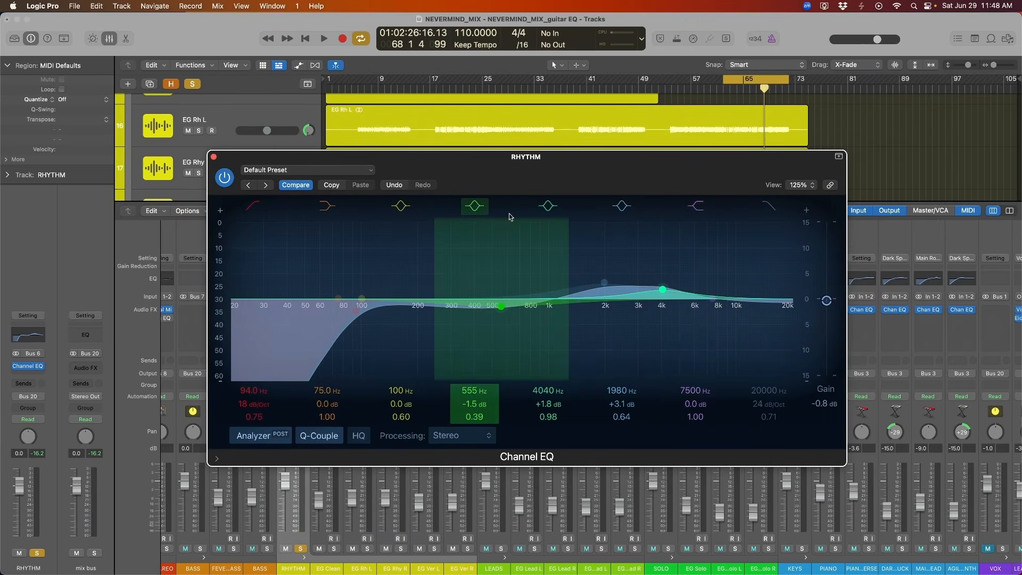
pyautogui.moveTo(368, 298); pyautogui.dragTo(760, 318)
pyautogui.press('space')
pyautogui.press('space')
pyautogui.press('space')
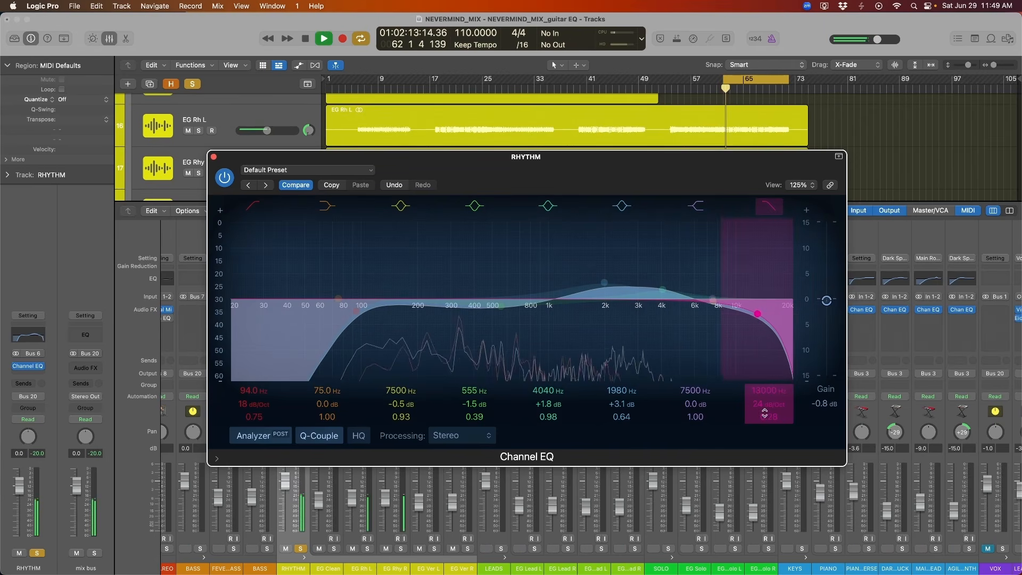
# Try the high-cut filter at 14500 Hz with 12 dB/Oct, set it to 13100 Hz with 24 dB/Oct, and toggle it to compare.
pyautogui.moveTo(764, 406); pyautogui.dragTo(765, 414)
pyautogui.moveTo(758, 315); pyautogui.dragTo(767, 315)
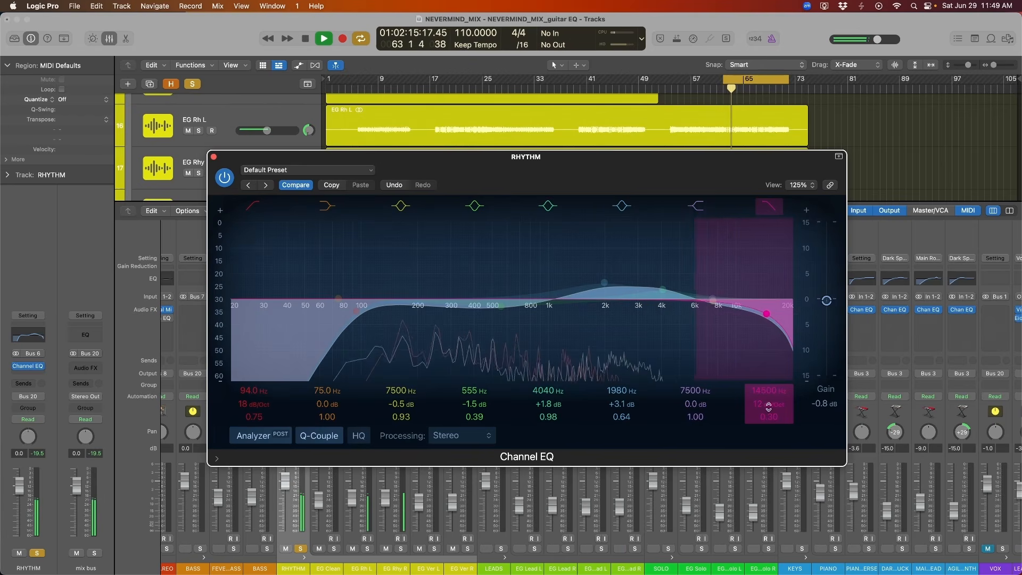
pyautogui.moveTo(767, 409); pyautogui.dragTo(767, 401)
pyautogui.moveTo(765, 319); pyautogui.dragTo(759, 255)
pyautogui.click(766, 205)
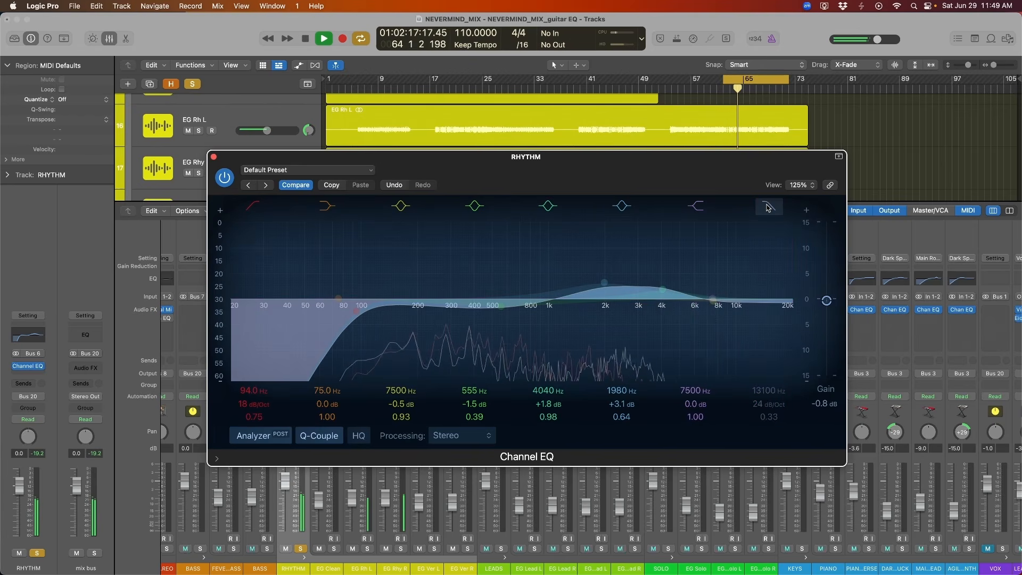
pyautogui.click(766, 205)
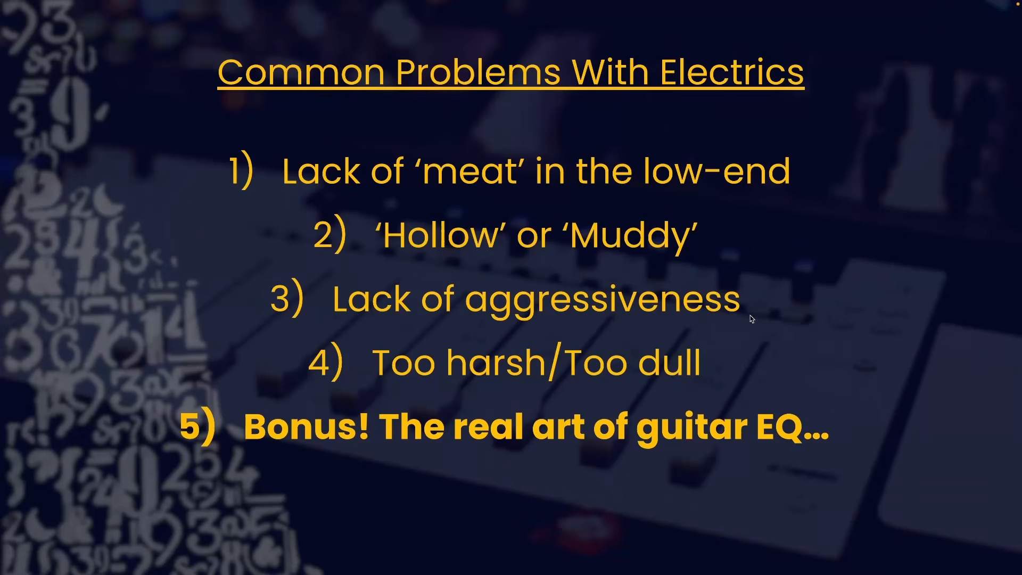
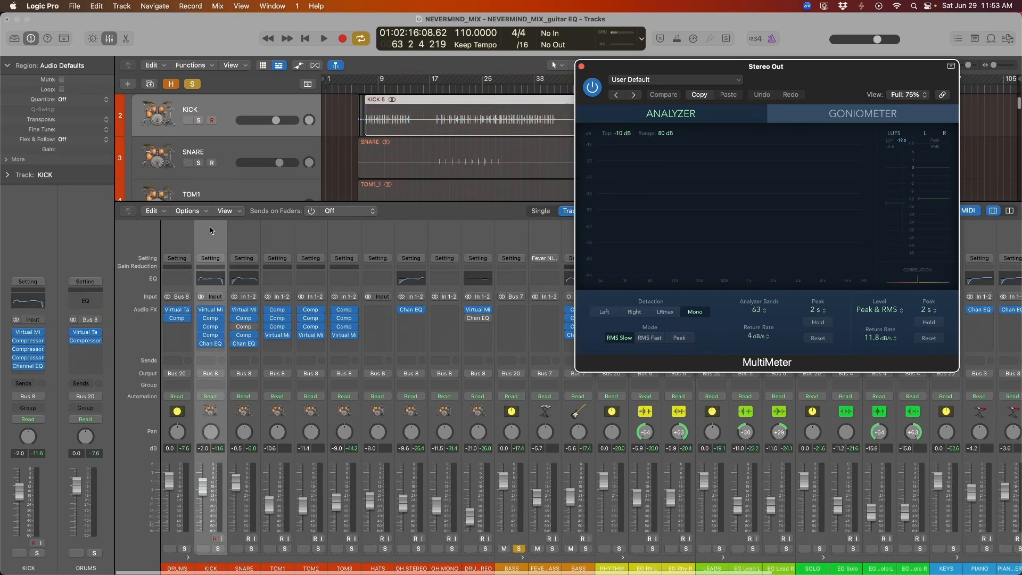
# Play the soloed kick and bass through the MultiMeter to examine their combined spectrum, stop playback and close the analyzer.
pyautogui.press('space')
pyautogui.moveTo(811, 82); pyautogui.dragTo(791, 189)
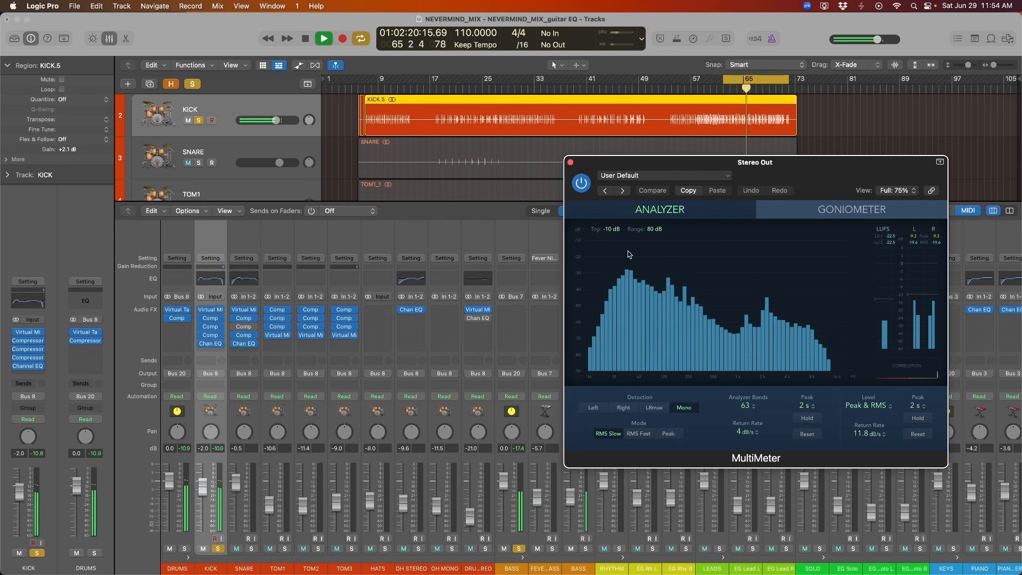
pyautogui.press('space')
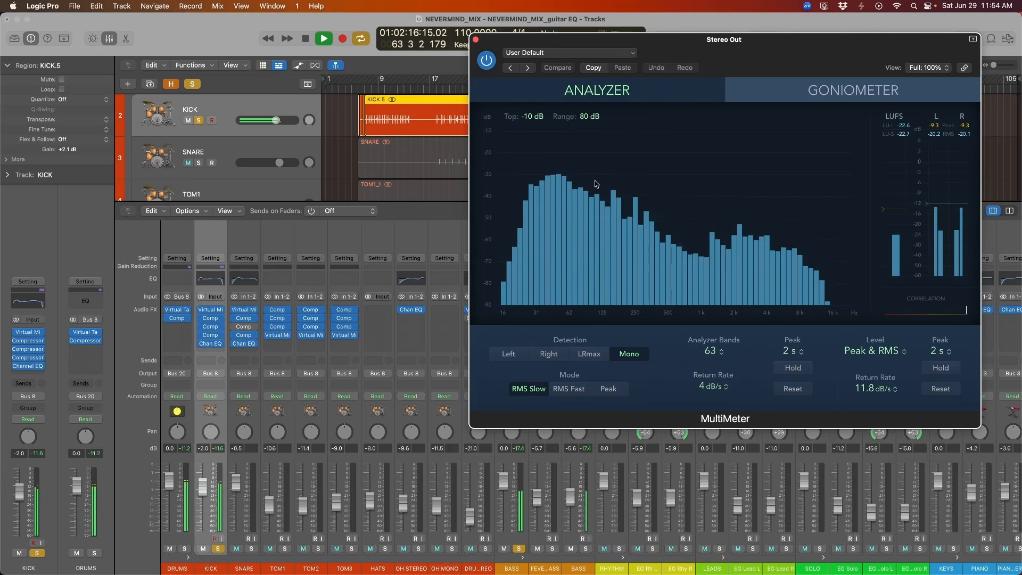
pyautogui.press('space')
pyautogui.press('super+w')
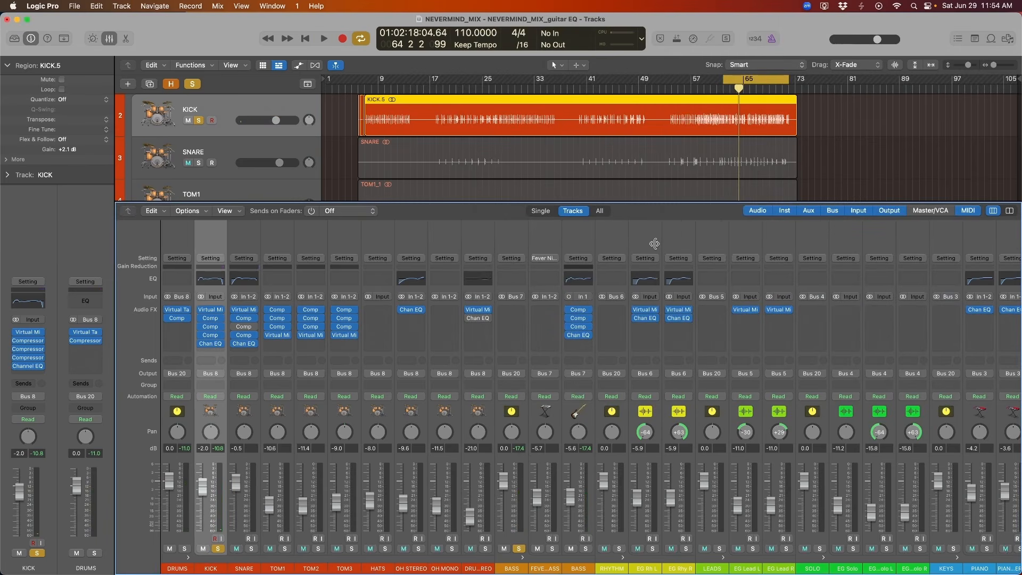
# Select the RHYTHM bus, unmute it, and play the mix with its Channel EQ bypassed.
pyautogui.click(645, 279)
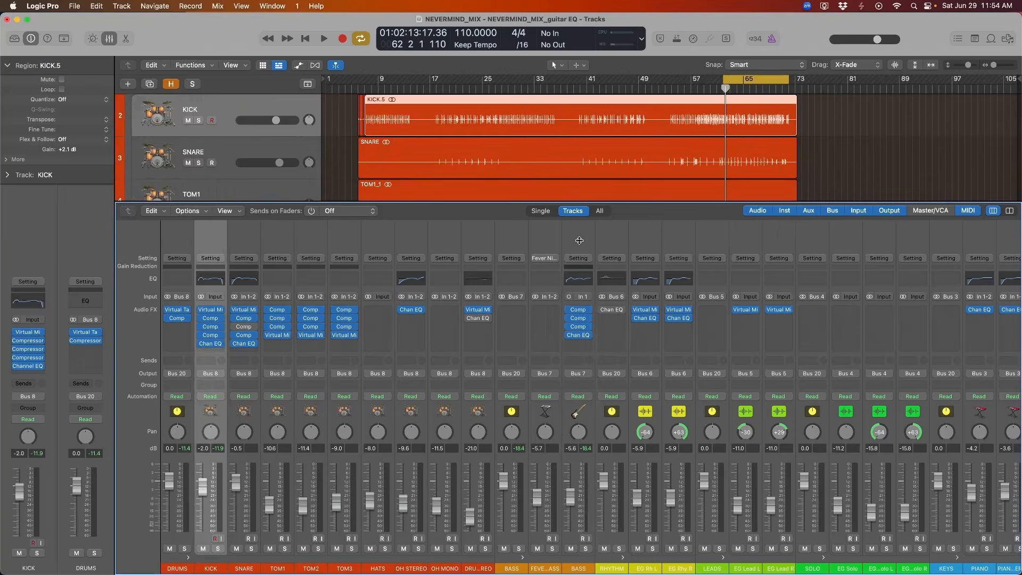
pyautogui.click(579, 243)
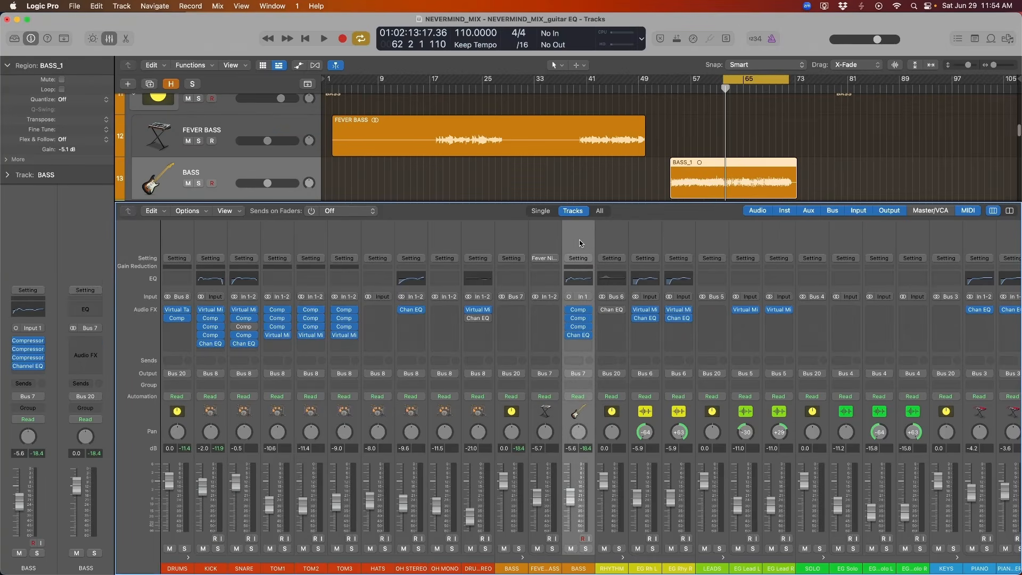
pyautogui.click(623, 255)
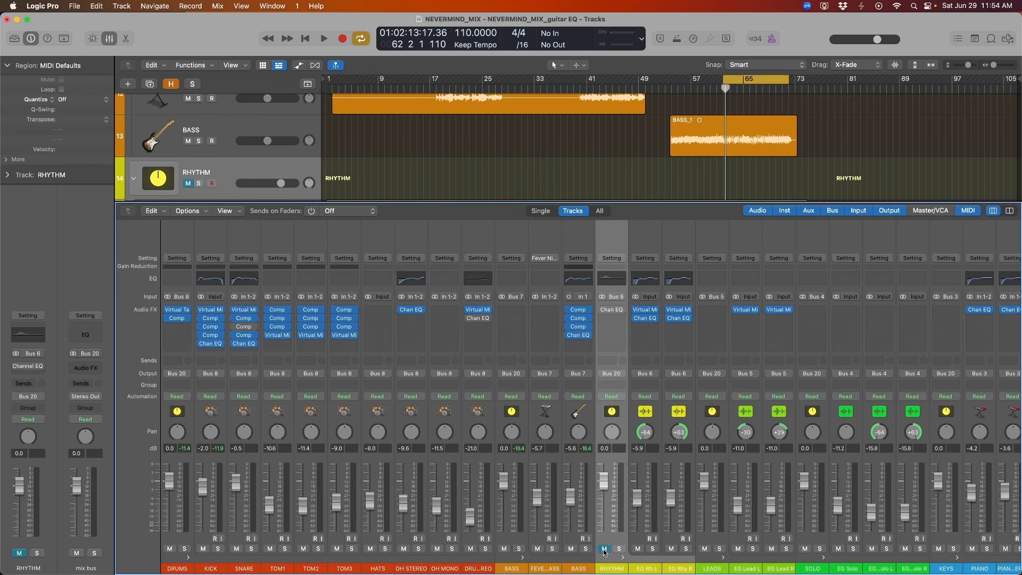
pyautogui.press('space')
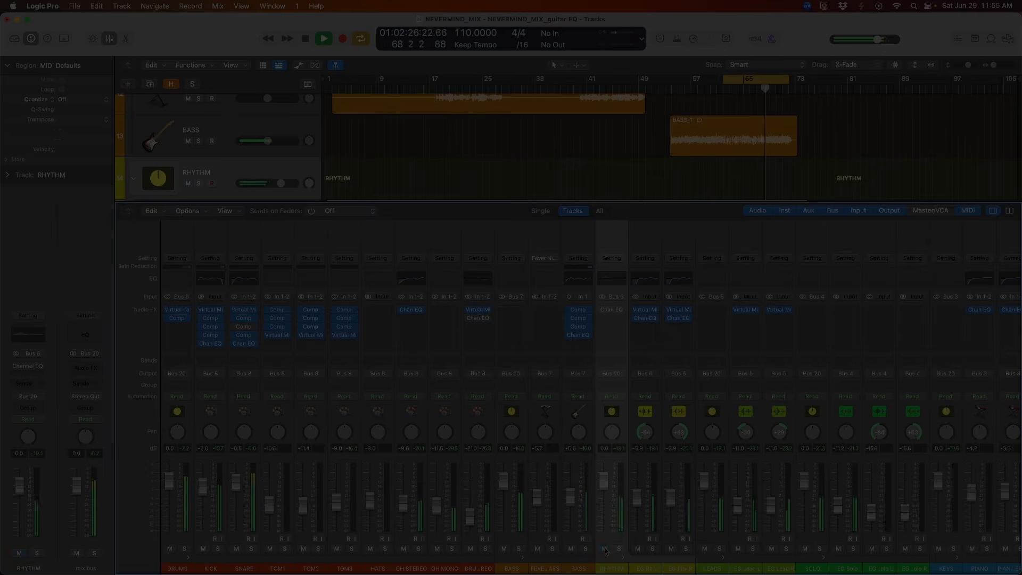
pyautogui.press('space')
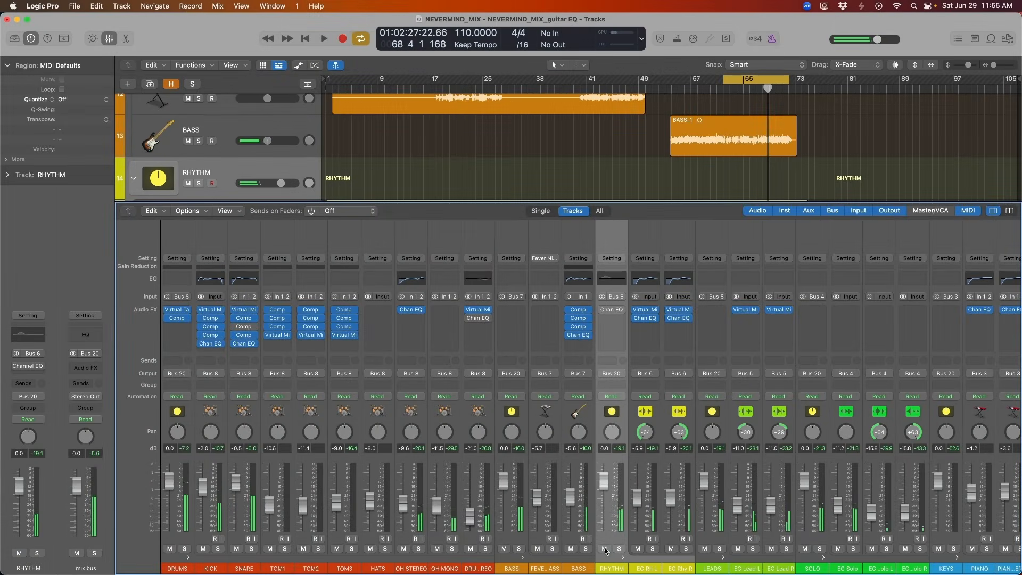
# Open and enable the RHYTHM bus's Channel EQ, cut 2.0 dB at 140 Hz with a Q of 0.93, and play the mix.
pyautogui.click(635, 283)
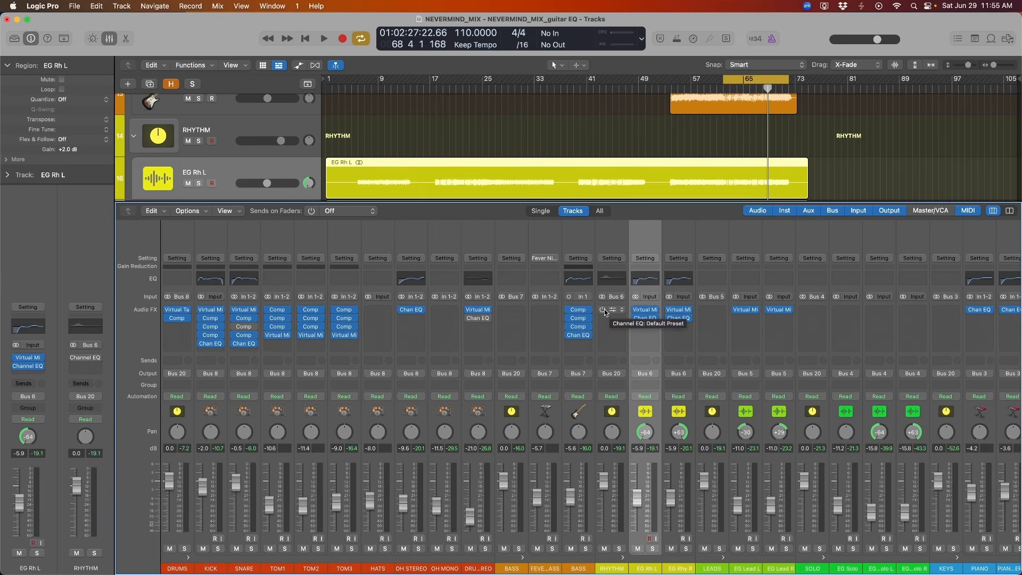
pyautogui.click(604, 308)
pyautogui.moveTo(495, 262); pyautogui.dragTo(495, 303)
pyautogui.press('space')
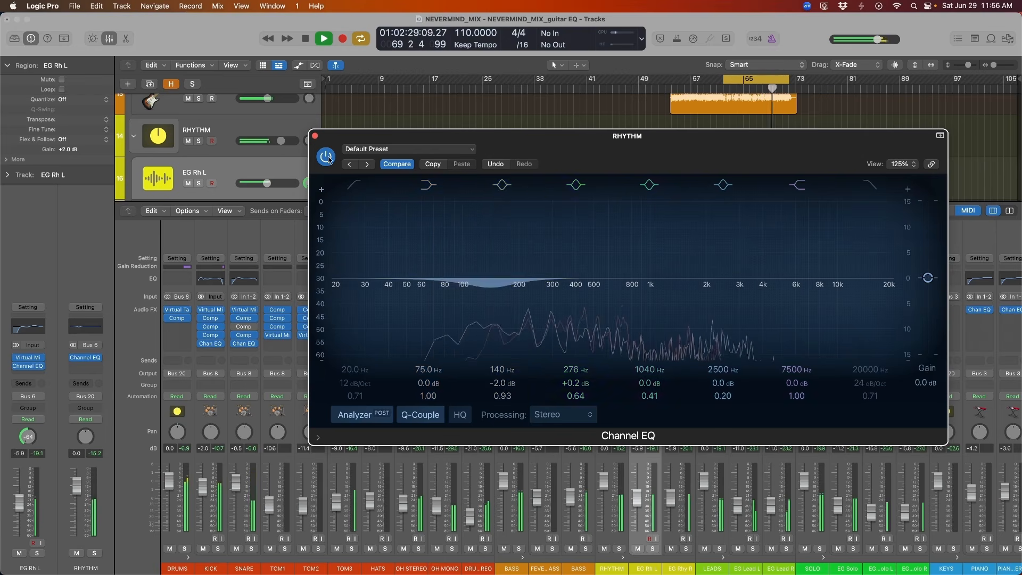
# Bypass and re-enable the RHYTHM EQ during playback to compare it in the mix, and stop playback.
pyautogui.moveTo(505, 146); pyautogui.dragTo(491, 147)
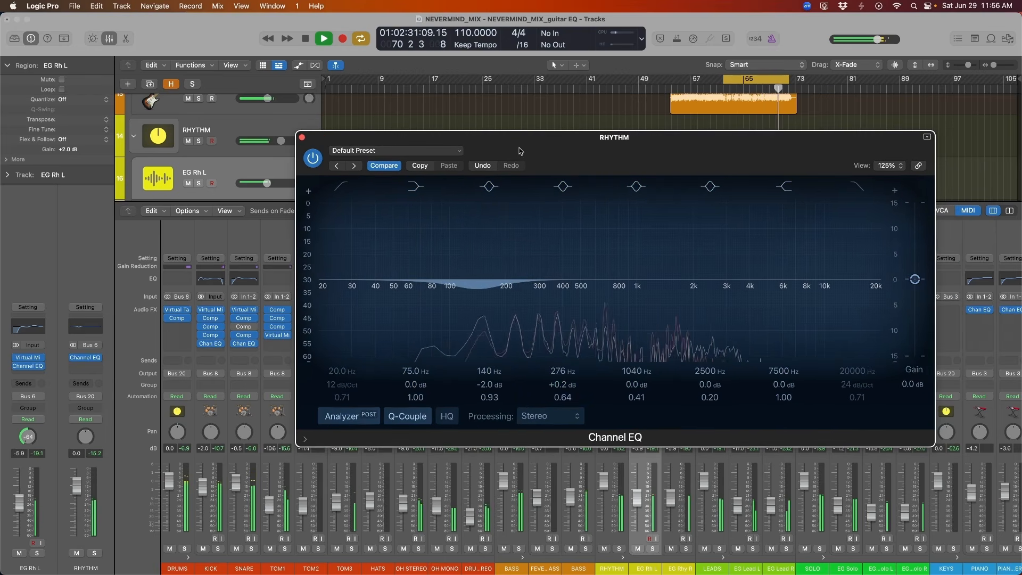
pyautogui.click(314, 160)
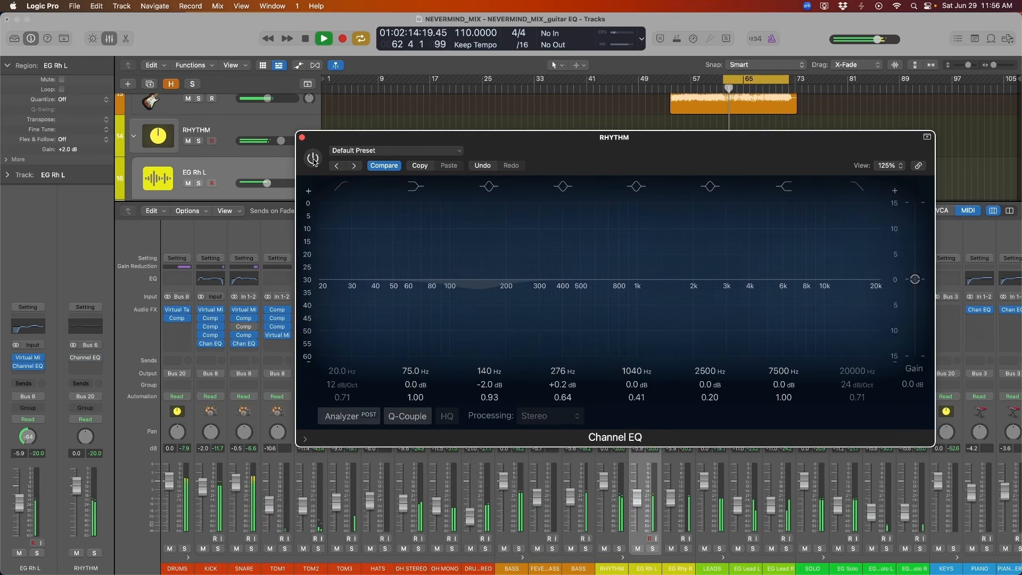
pyautogui.click(314, 160)
pyautogui.moveTo(335, 146); pyautogui.dragTo(326, 142)
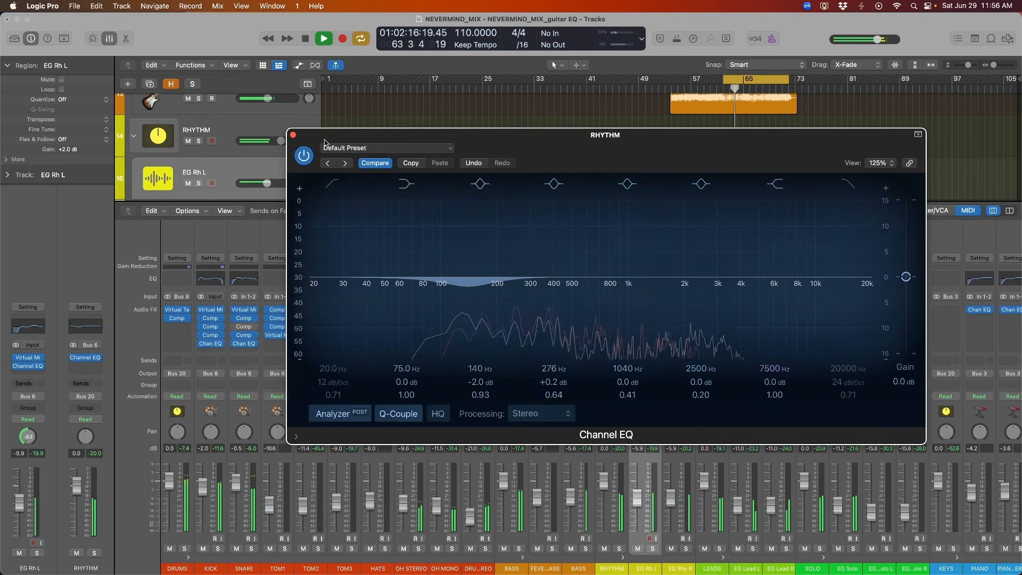
pyautogui.press('space')
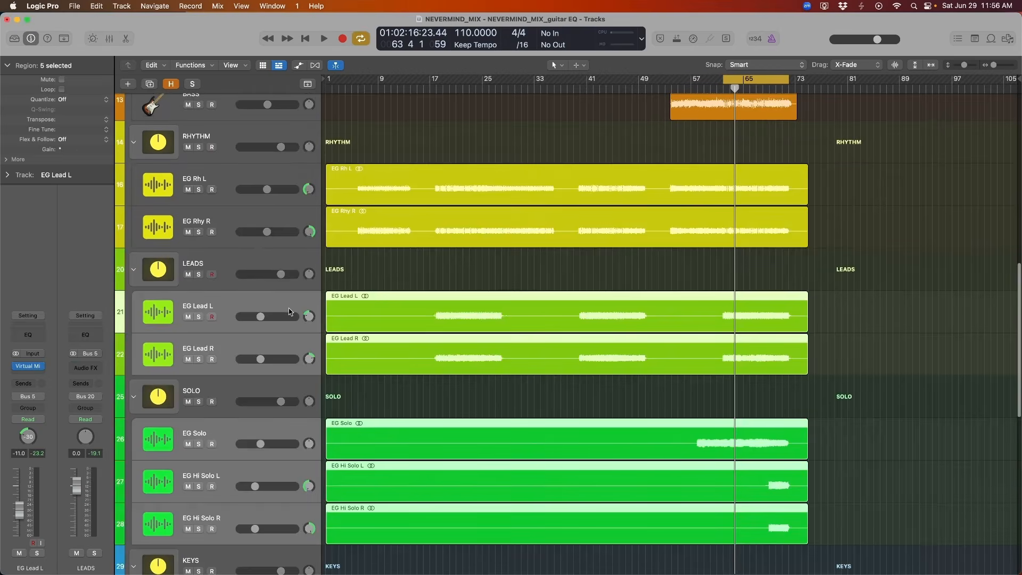
# Show the mixer, select and solo the LEADS bus, and play it through the MultiMeter on the stereo output.
pyautogui.click(272, 302)
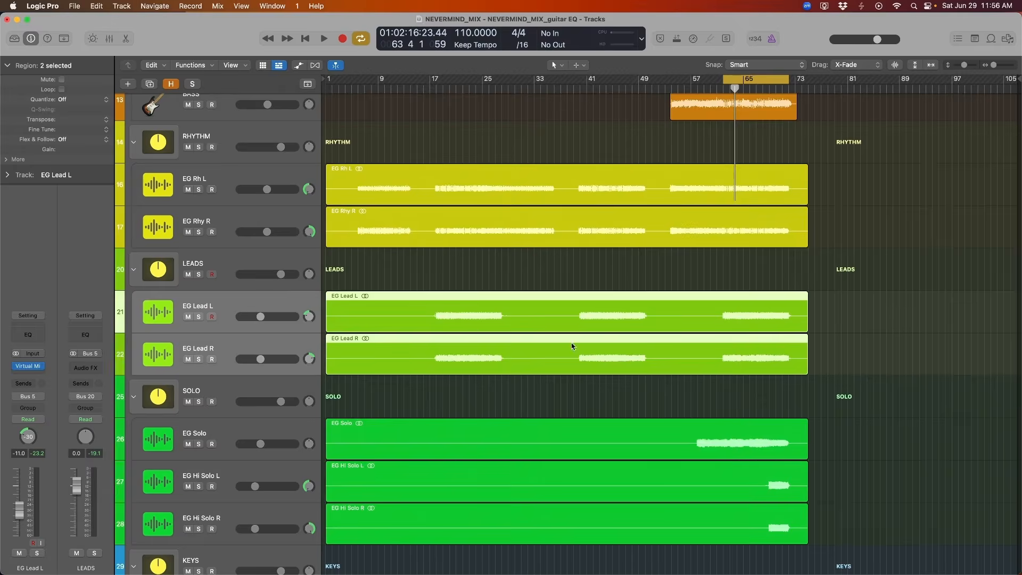
pyautogui.press('x')
pyautogui.click(547, 240)
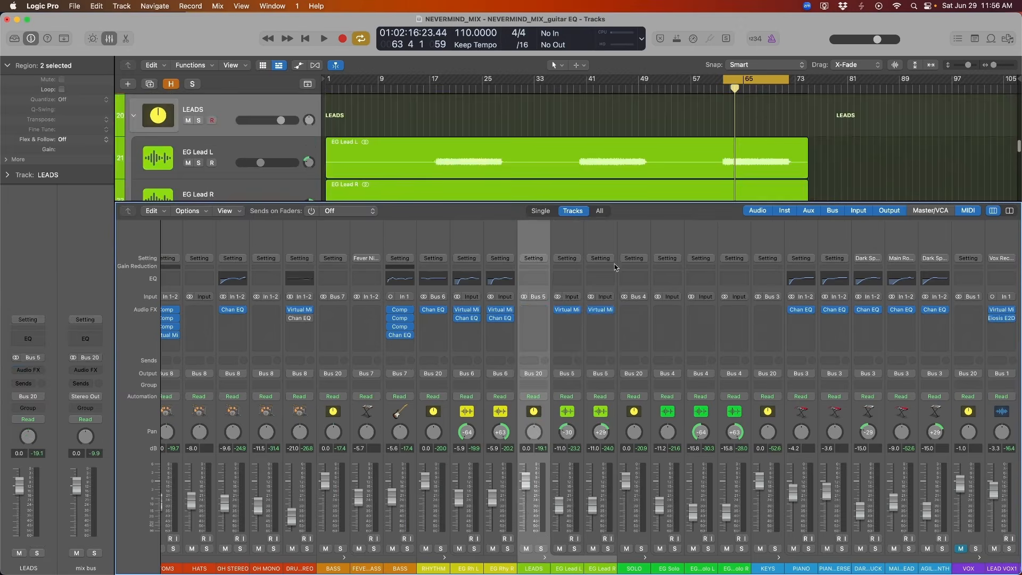
pyautogui.moveTo(760, 74); pyautogui.dragTo(769, 77)
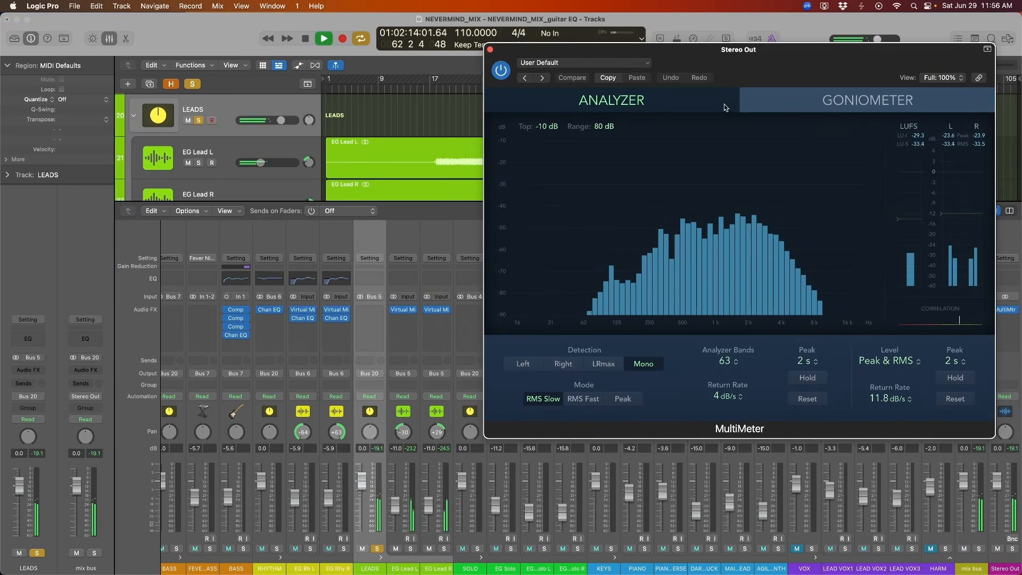
# Insert a Channel EQ on the LEADS bus, boost its fifth band by 2.5 dB at 1900 Hz with a Q of 0.75, and audition it.
pyautogui.click(376, 280)
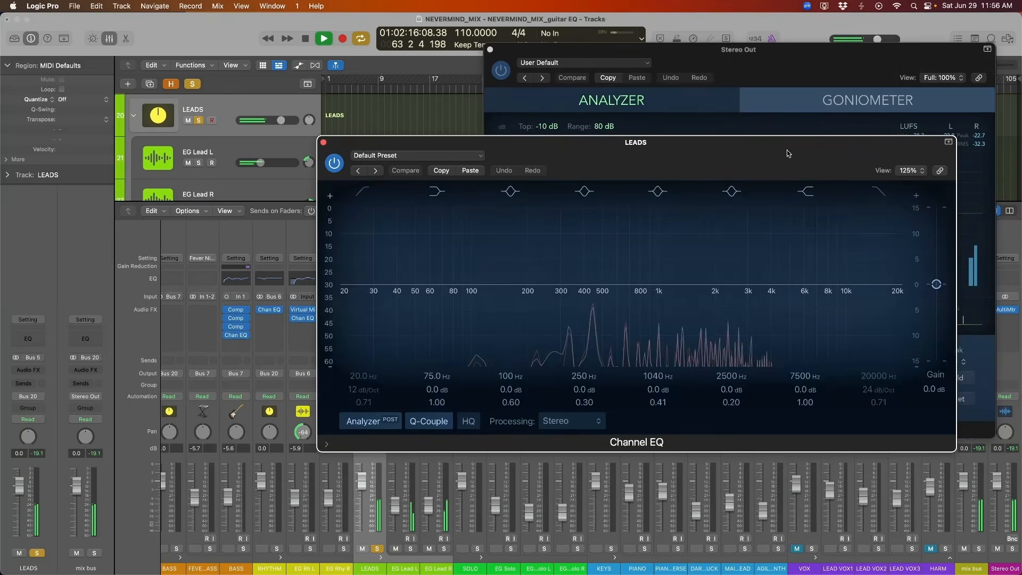
pyautogui.moveTo(788, 154); pyautogui.dragTo(592, 237)
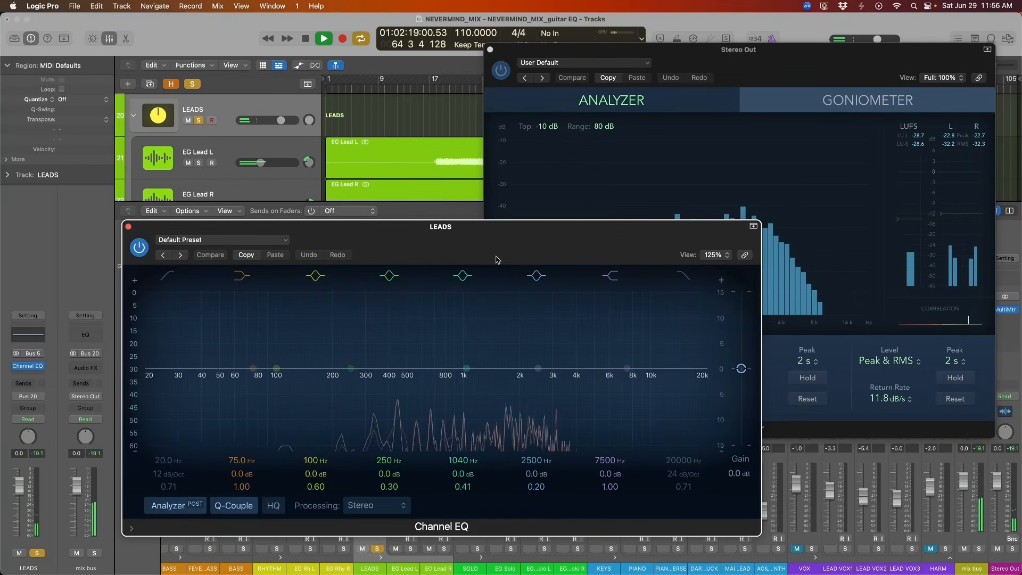
pyautogui.moveTo(501, 244); pyautogui.dragTo(452, 266)
pyautogui.press('space')
pyautogui.moveTo(434, 383); pyautogui.dragTo(467, 379)
pyautogui.press('space')
pyautogui.press('space')
pyautogui.press('space')
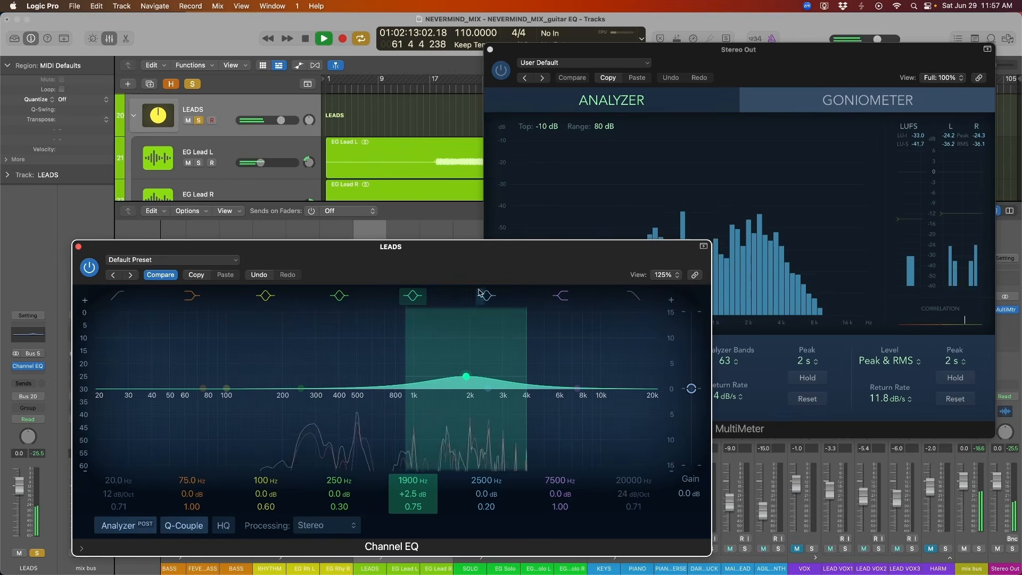
# Set the LEADS fifth EQ band to +2.4 dB at 2260 Hz with a Q of 1.10, audition it and stop playback.
pyautogui.moveTo(485, 268)
pyautogui.mouseDown()
pyautogui.moveTo(492, 255)
pyautogui.moveTo(502, 267)
pyautogui.mouseUp()
pyautogui.moveTo(485, 373)
pyautogui.mouseDown()
pyautogui.moveTo(373, 364)
pyautogui.moveTo(534, 367)
pyautogui.moveTo(457, 371)
pyautogui.moveTo(492, 372)
pyautogui.mouseUp()
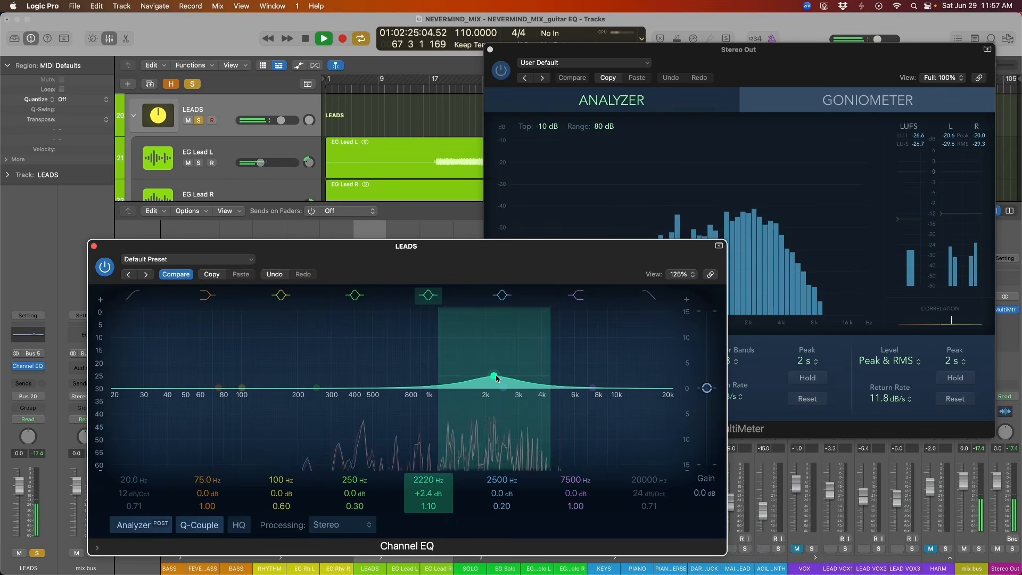
pyautogui.moveTo(497, 377); pyautogui.dragTo(498, 377)
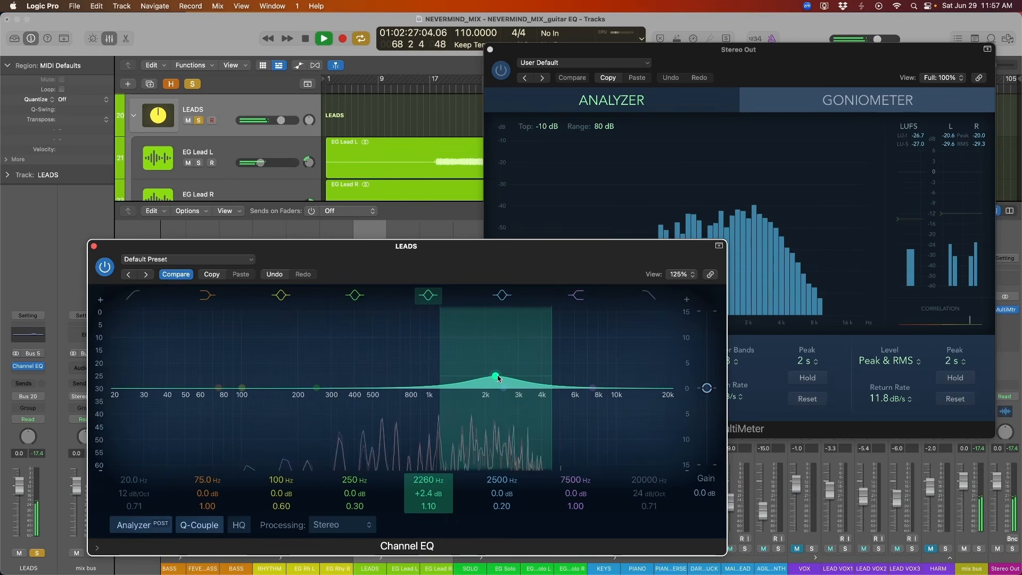
pyautogui.press('space')
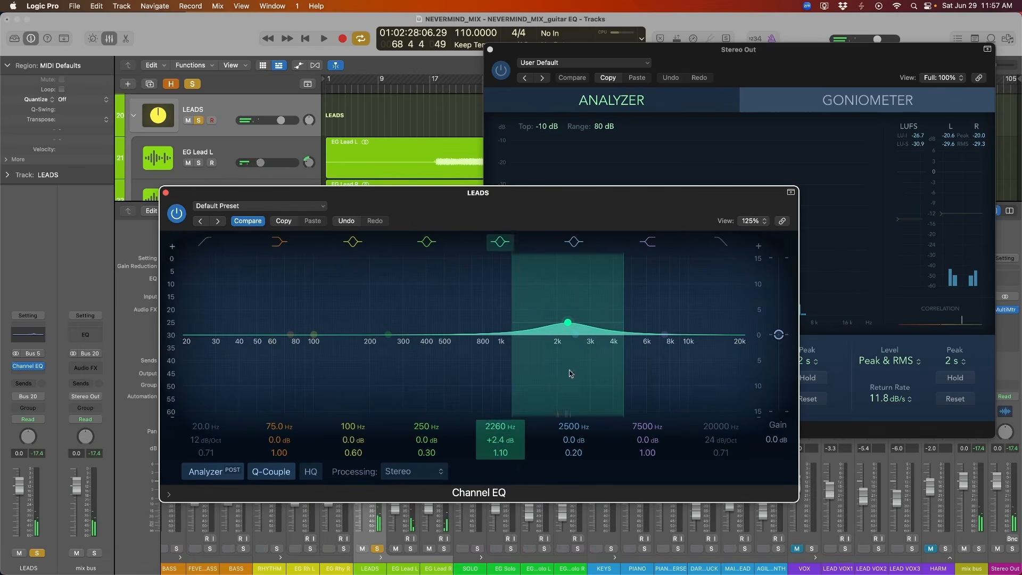
# Enable the LEADS low-cut filter at 99.5 Hz with 12 dB/Oct and a Q of 0.64, audition it, and close the EQ.
pyautogui.click(206, 242)
pyautogui.moveTo(277, 315); pyautogui.dragTo(314, 352)
pyautogui.press('space')
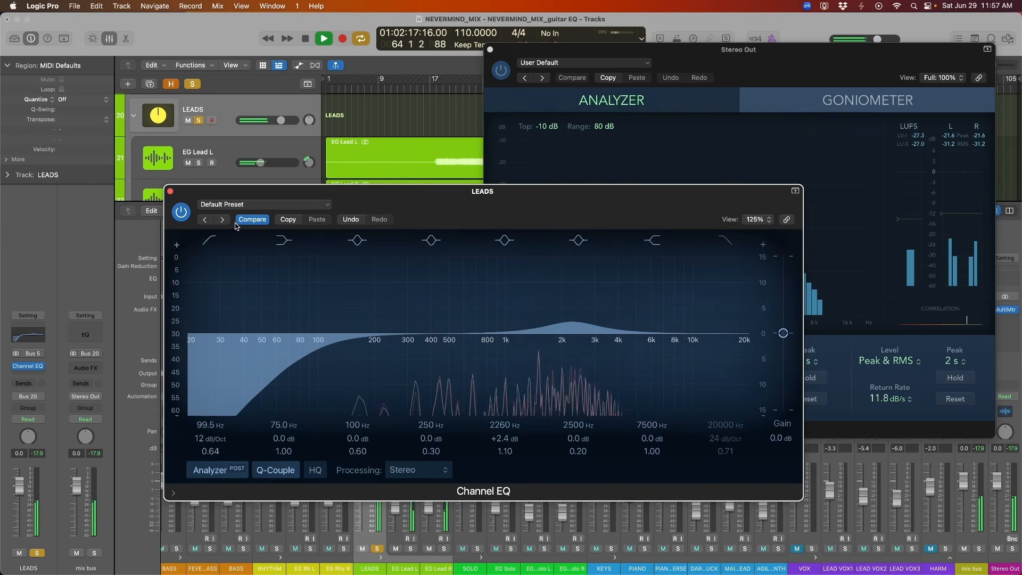
pyautogui.press('space')
pyautogui.click(170, 192)
# Solo the SOLO bus, play it through the MultiMeter, and take the LEADS bus out of solo.
pyautogui.click(475, 249)
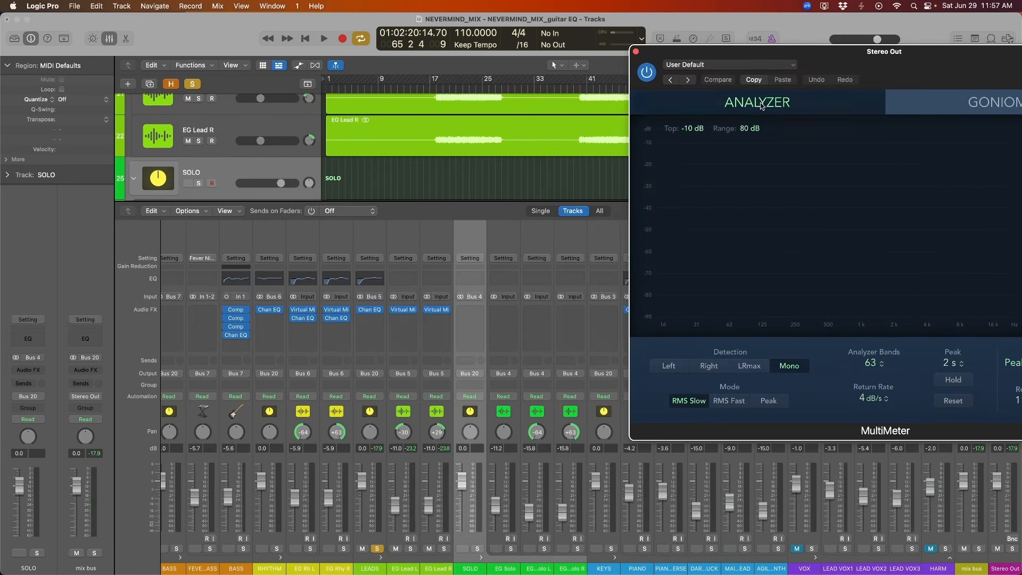
pyautogui.moveTo(859, 67); pyautogui.dragTo(781, 226)
pyautogui.scroll(-2, 325, 170)
pyautogui.press('s')
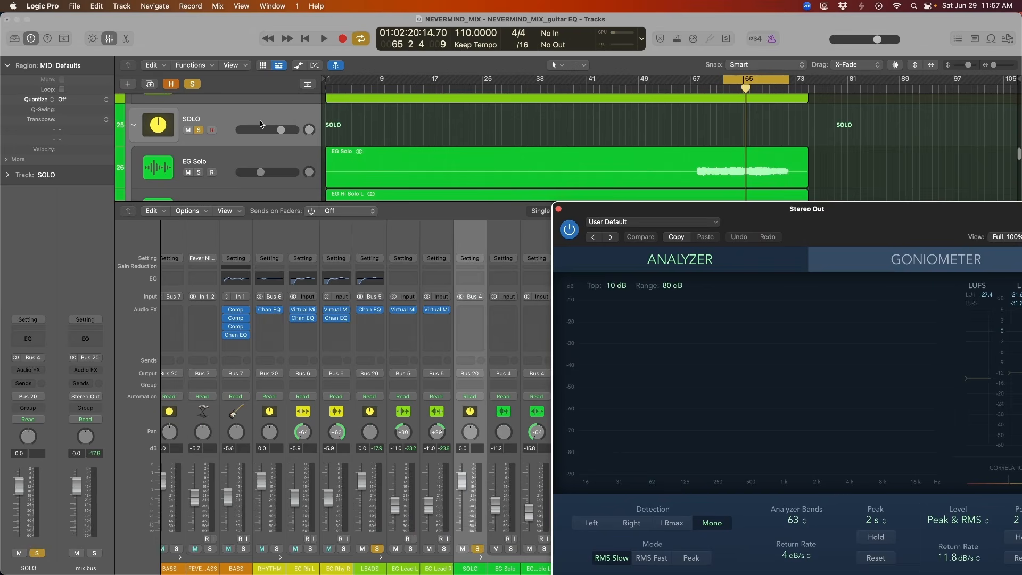
pyautogui.press('space')
pyautogui.moveTo(883, 209); pyautogui.dragTo(941, 86)
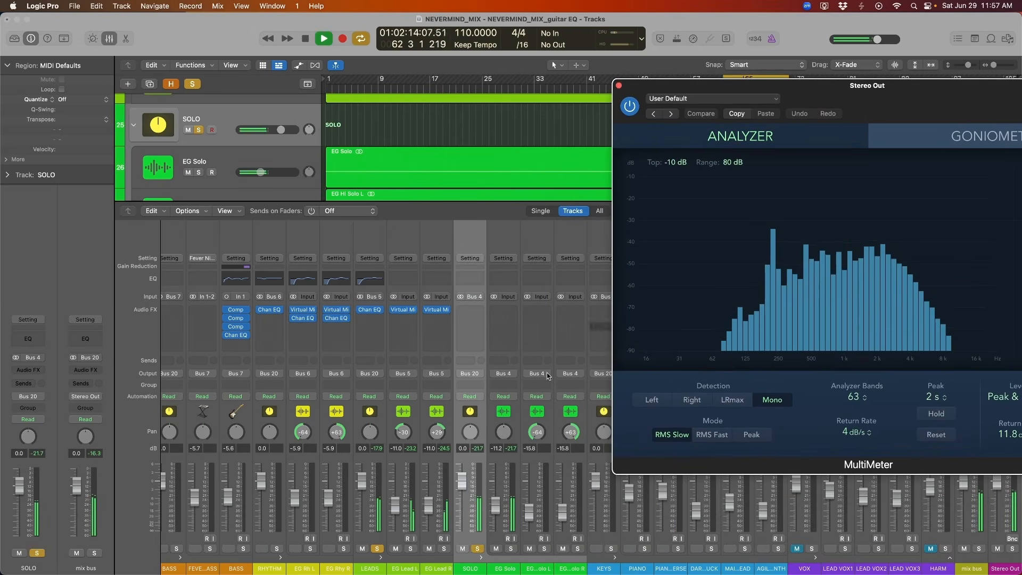
pyautogui.click(377, 548)
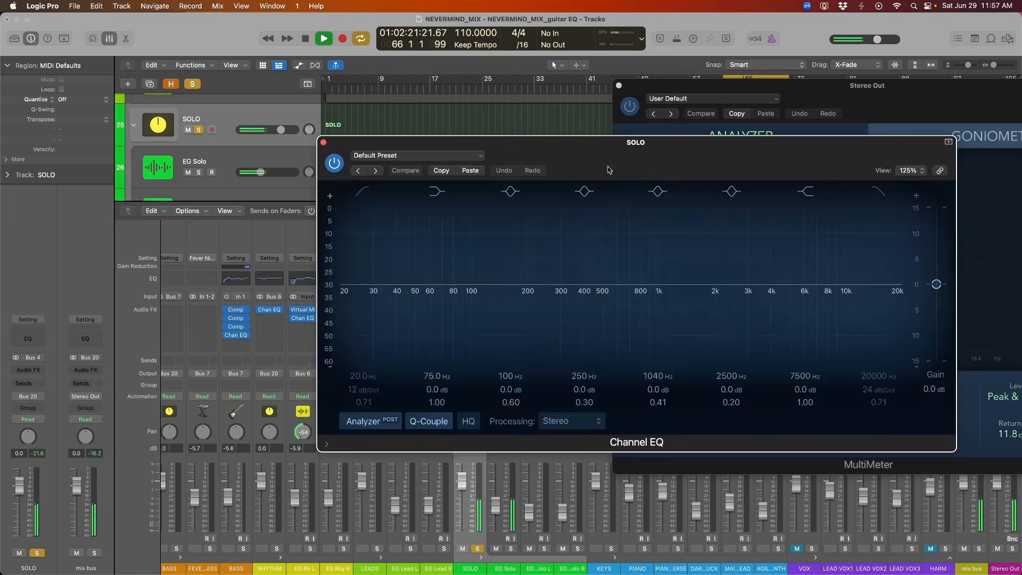
# Insert a Channel EQ on the SOLO bus, boost its fifth band by 3.0 dB at 2960 Hz with a Q of 1.40, and audition it.
pyautogui.moveTo(608, 169); pyautogui.dragTo(392, 226)
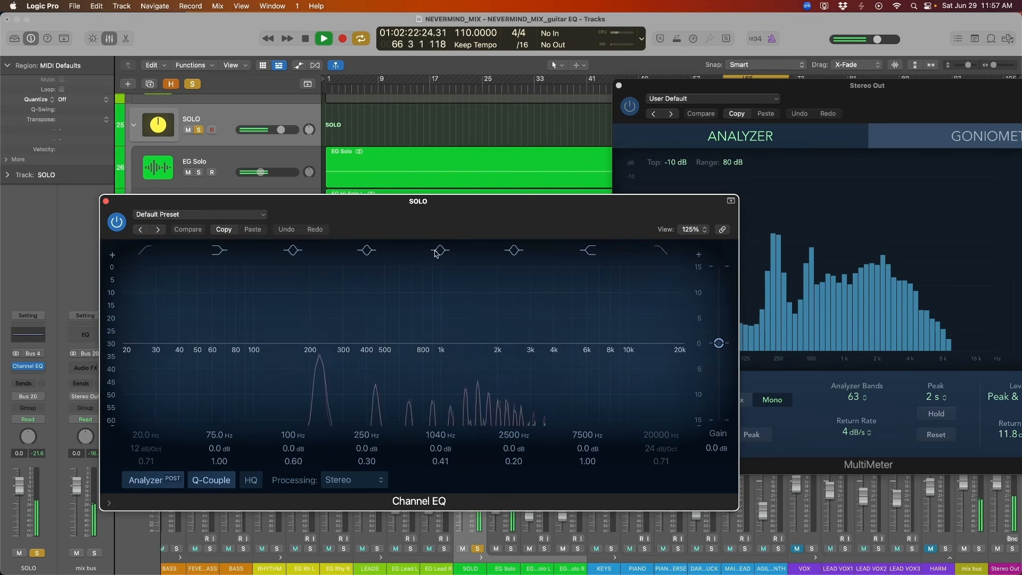
pyautogui.moveTo(438, 342); pyautogui.dragTo(529, 333)
pyautogui.press('space')
pyautogui.press('space')
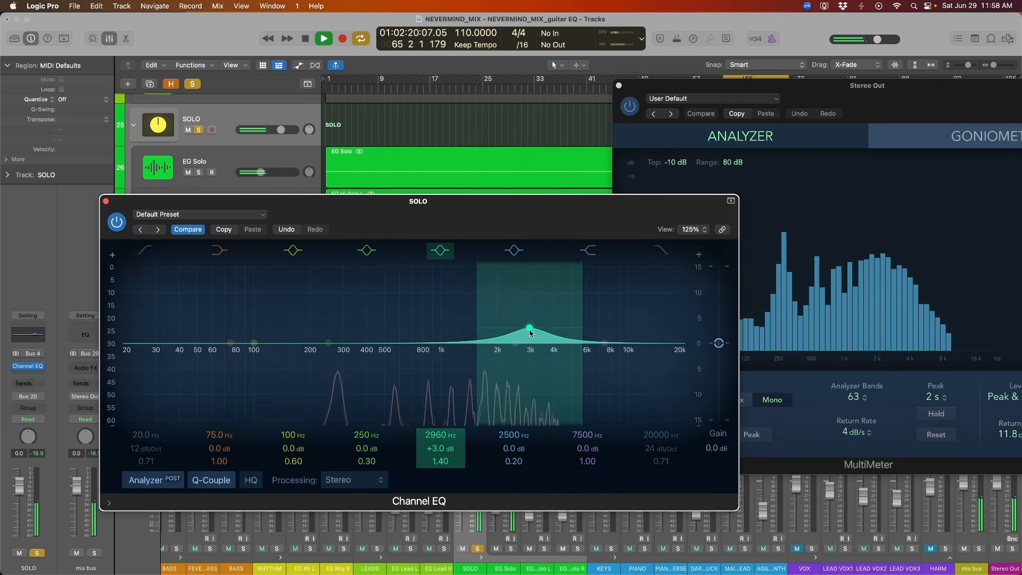
pyautogui.press('space')
# Enable the SOLO low-cut filter at 98.5 Hz with 12 dB/Oct and set the fifth band to +2.2 dB at 3000 Hz.
pyautogui.moveTo(473, 221); pyautogui.dragTo(461, 215)
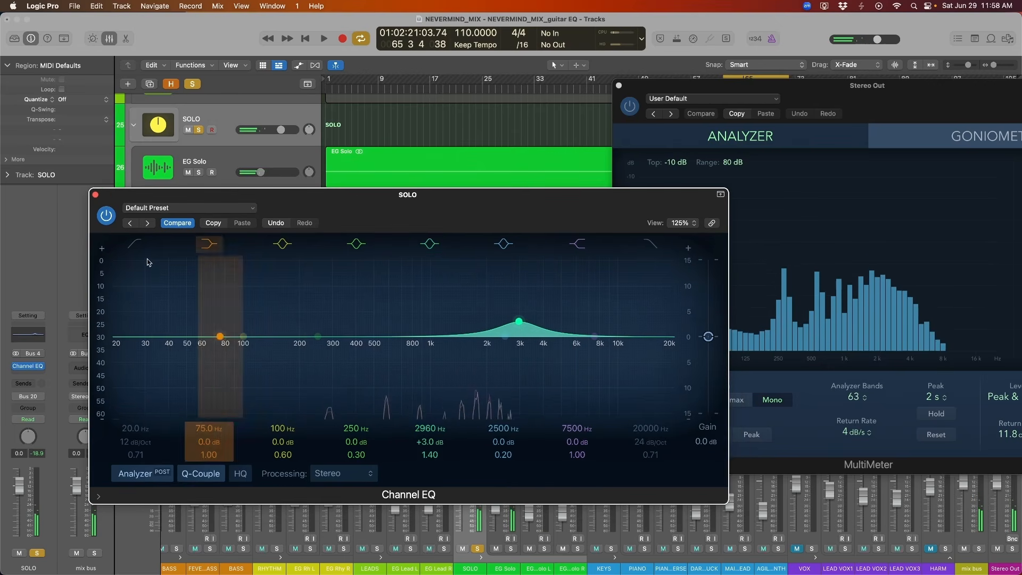
pyautogui.moveTo(139, 330); pyautogui.dragTo(267, 330)
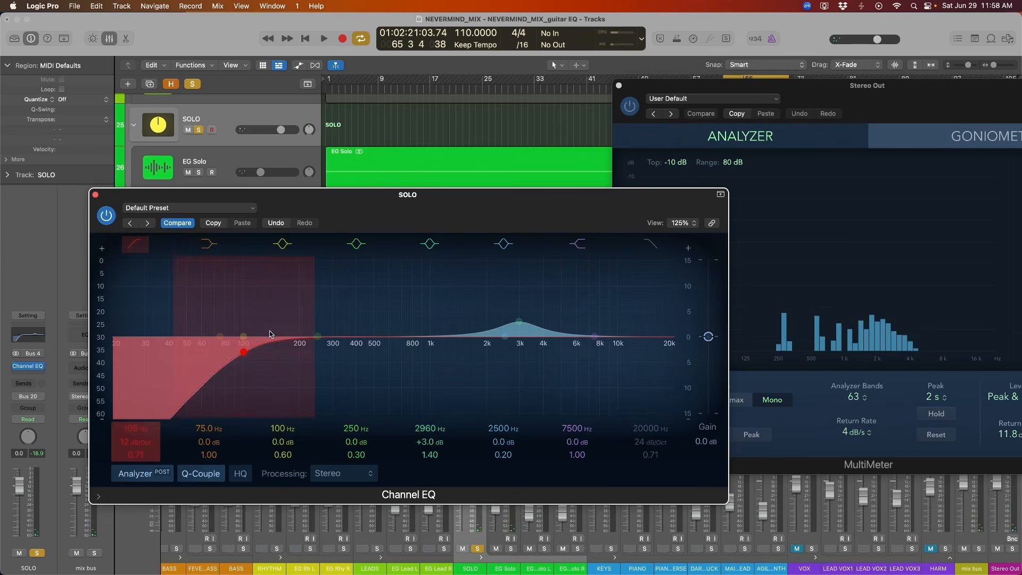
pyautogui.moveTo(522, 323)
pyautogui.mouseDown()
pyautogui.moveTo(460, 318)
pyautogui.moveTo(521, 327)
pyautogui.mouseUp()
# Audition the SOLO EQ and cut its fourth band by 2.3 dB at 2260 Hz with a Q of 2.00.
pyautogui.press('space')
pyautogui.press('space')
pyautogui.moveTo(317, 337); pyautogui.dragTo(496, 350)
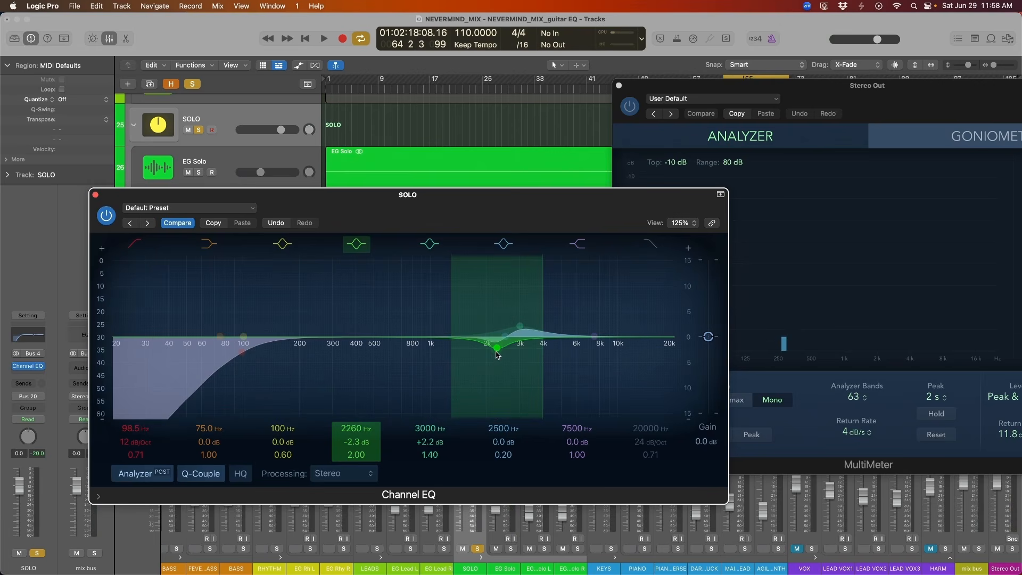
pyautogui.press('space')
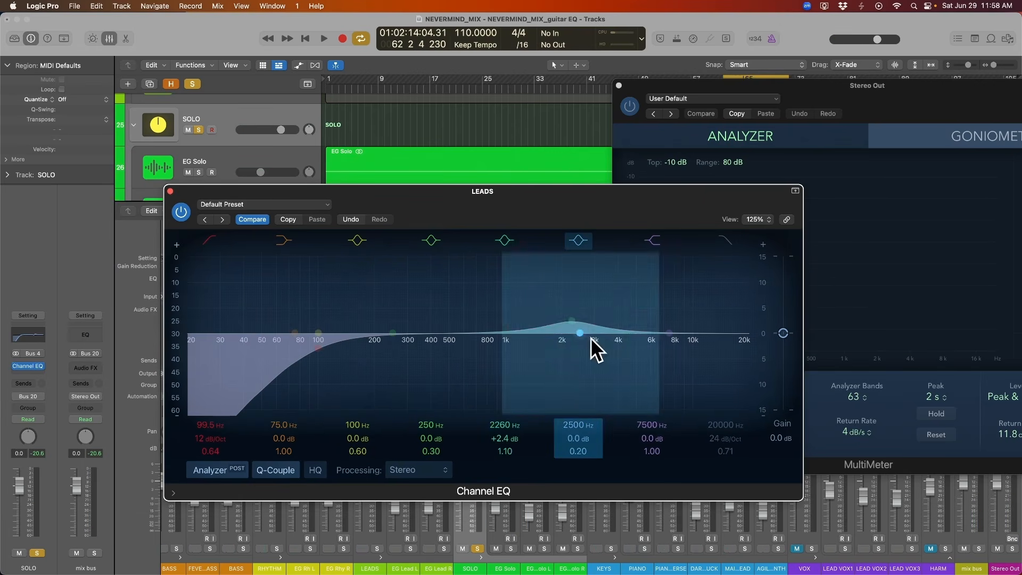
# Cut the sixth band of the LEADS EQ by 2.0 dB at 2980 Hz with a Q of 1.20, and close the EQ.
pyautogui.moveTo(598, 347)
pyautogui.mouseDown()
pyautogui.moveTo(618, 343)
pyautogui.moveTo(602, 348)
pyautogui.mouseUp()
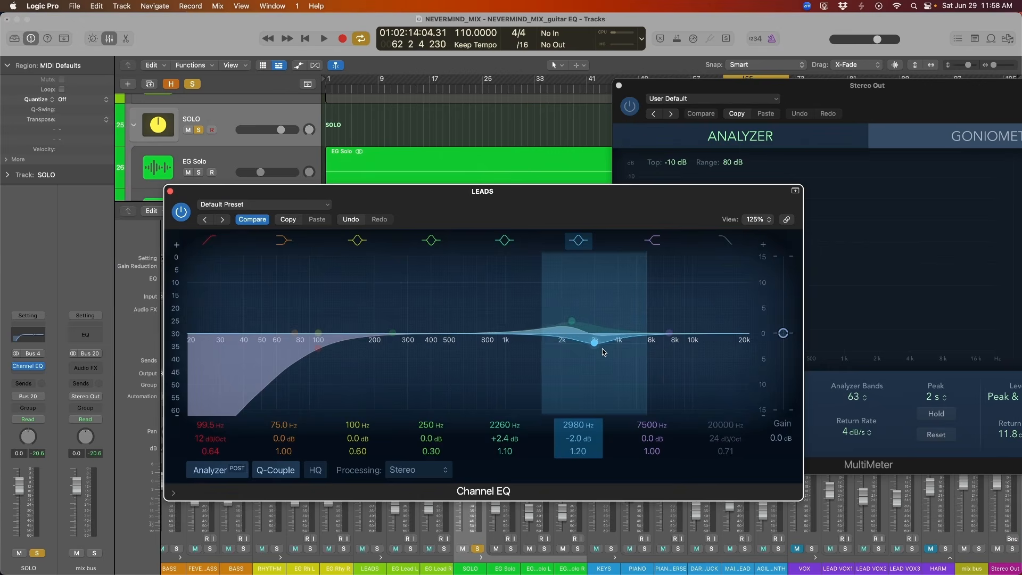
pyautogui.moveTo(166, 191); pyautogui.dragTo(144, 189)
pyautogui.click(149, 189)
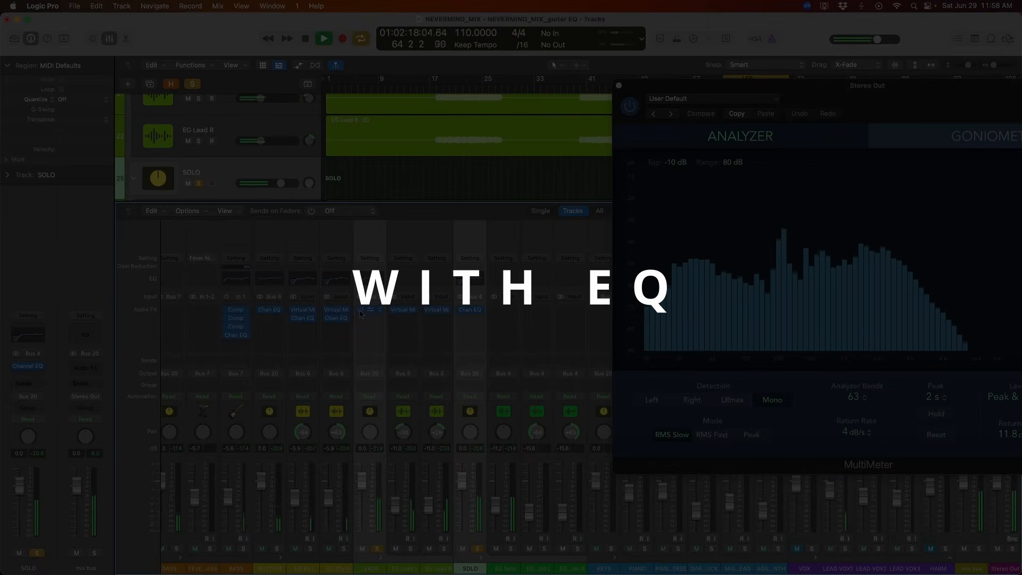
# Compare the leads and solo together with the LEADS EQ toggled, and stop playback.
pyautogui.click(360, 311)
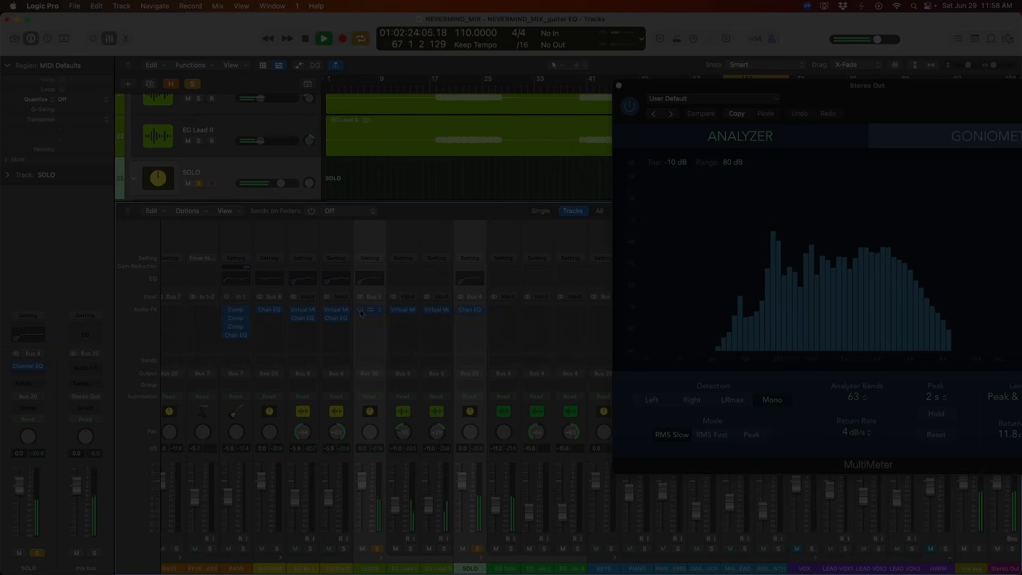
pyautogui.press('space')
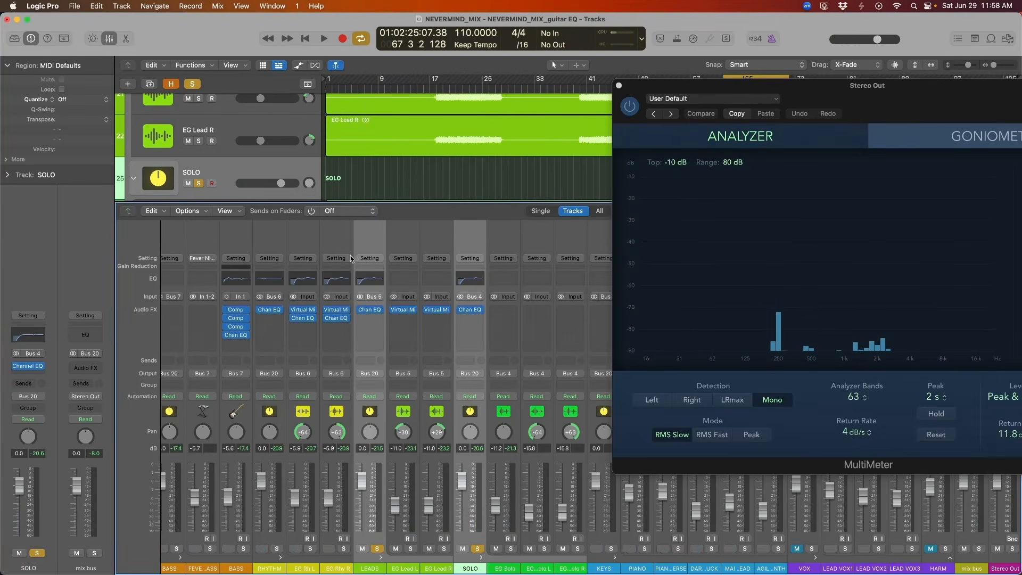
# Boost the RHYTHM bus EQ at about 2 kHz and open the EG Rh L track's Channel EQ.
pyautogui.hscroll(-4, 367, 248)
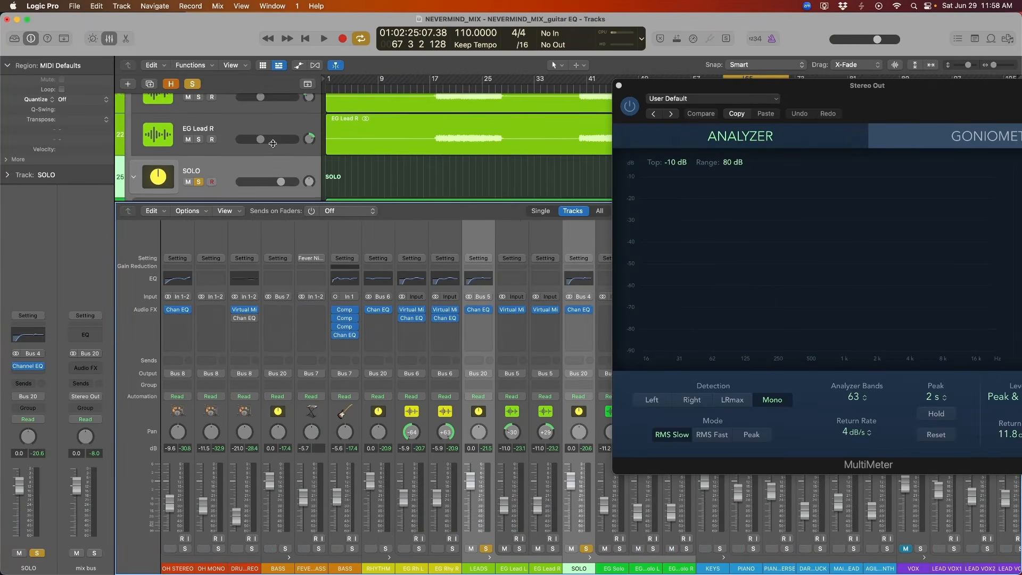
pyautogui.scroll(2, 274, 146)
pyautogui.scroll(4, 273, 147)
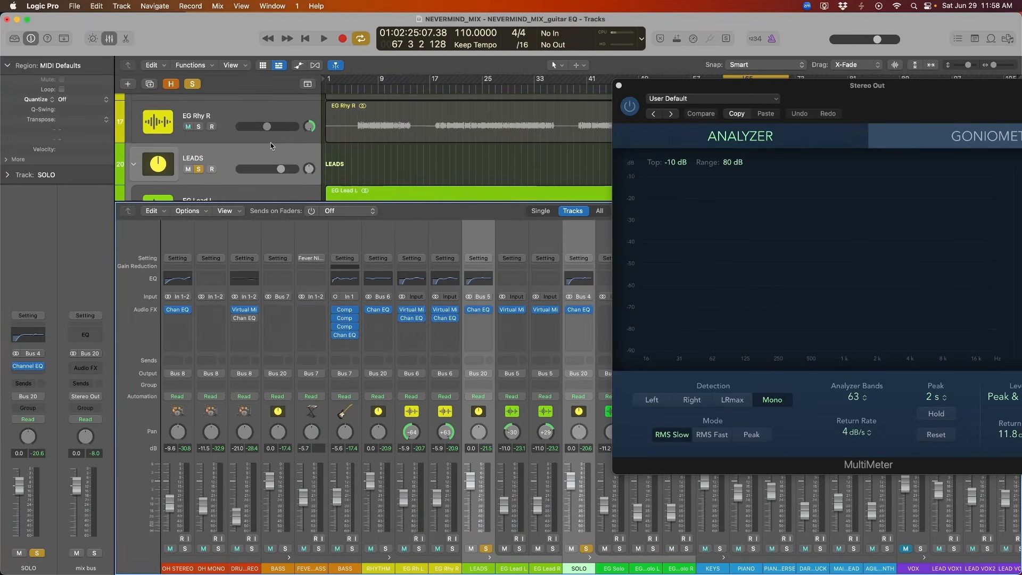
pyautogui.click(372, 237)
pyautogui.click(379, 279)
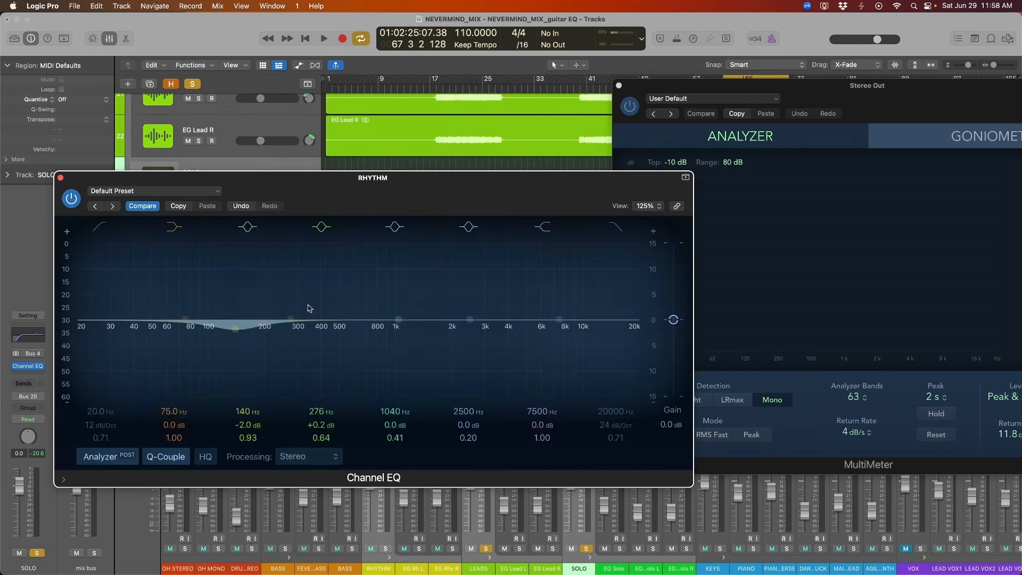
pyautogui.moveTo(410, 203); pyautogui.dragTo(411, 252)
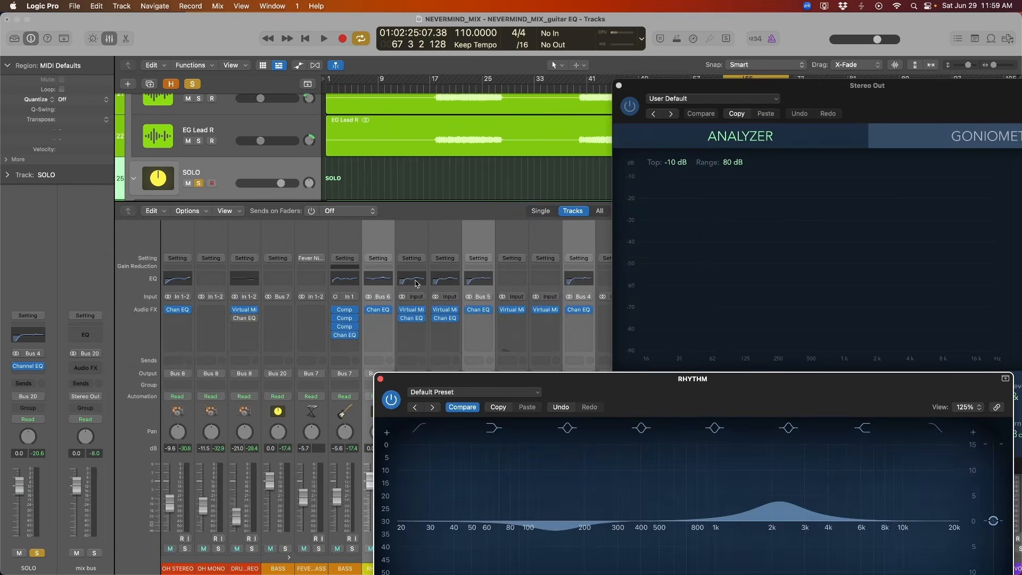
pyautogui.click(416, 283)
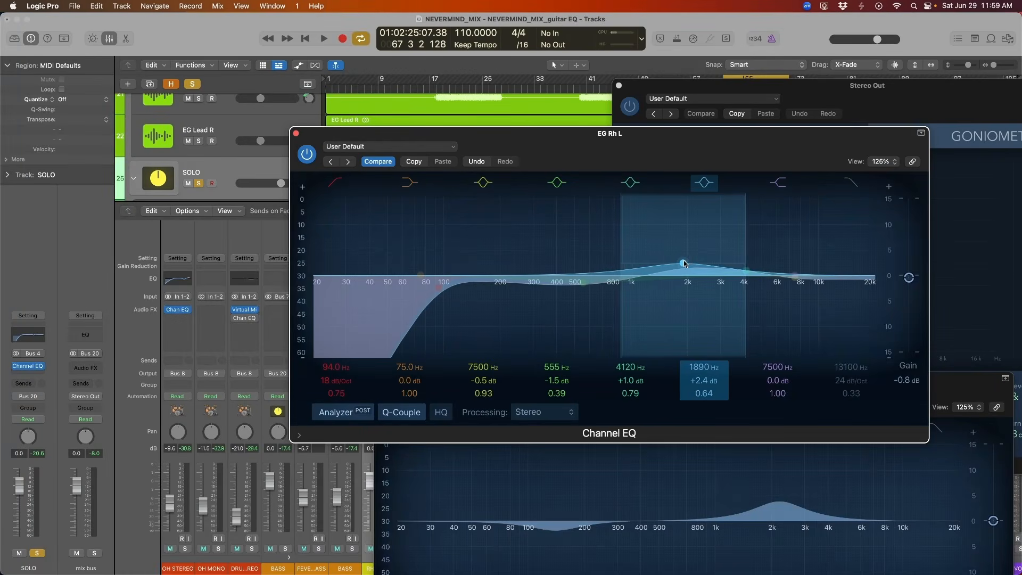
# While auditioning, set the sixth band of the EG Rh L EQ to +3.0 dB at 1520 Hz with a Q of 0.93.
pyautogui.moveTo(683, 260); pyautogui.dragTo(668, 261)
pyautogui.press('space')
pyautogui.moveTo(665, 152); pyautogui.dragTo(563, 132)
pyautogui.moveTo(569, 241)
pyautogui.mouseDown()
pyautogui.moveTo(562, 218)
pyautogui.moveTo(570, 228)
pyautogui.mouseUp()
pyautogui.press('space')
pyautogui.press('space')
pyautogui.moveTo(544, 134)
pyautogui.mouseDown()
pyautogui.moveTo(623, 129)
pyautogui.moveTo(553, 142)
pyautogui.mouseUp()
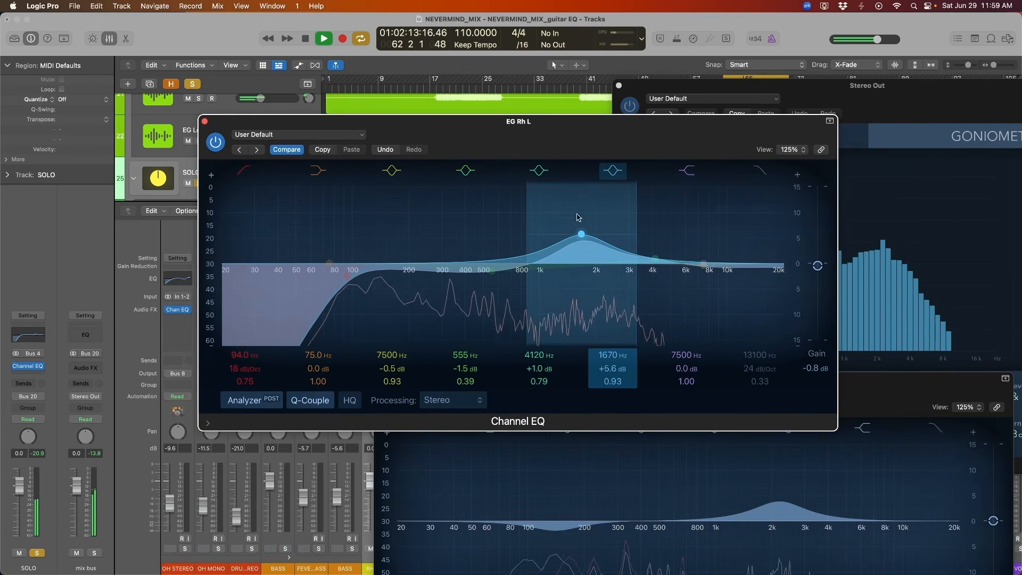
pyautogui.moveTo(581, 233)
pyautogui.mouseDown()
pyautogui.moveTo(582, 202)
pyautogui.moveTo(543, 202)
pyautogui.moveTo(584, 198)
pyautogui.moveTo(573, 251)
pyautogui.mouseUp()
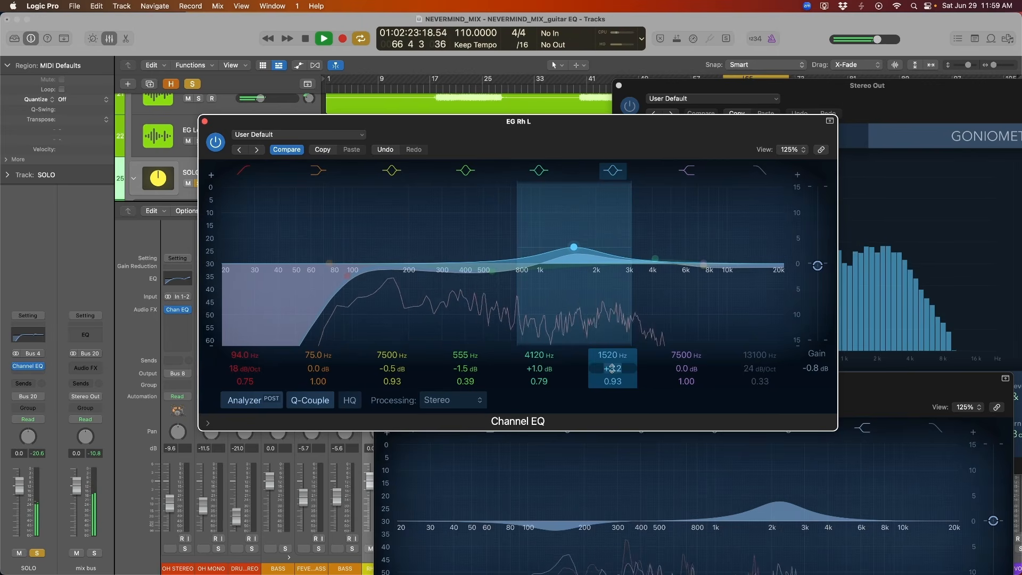
pyautogui.moveTo(612, 368); pyautogui.dragTo(612, 371)
# Set the fifth band of the EG Rh L EQ to +1.4 dB at 4520 Hz, stop playback and close the EQ.
pyautogui.click(655, 259)
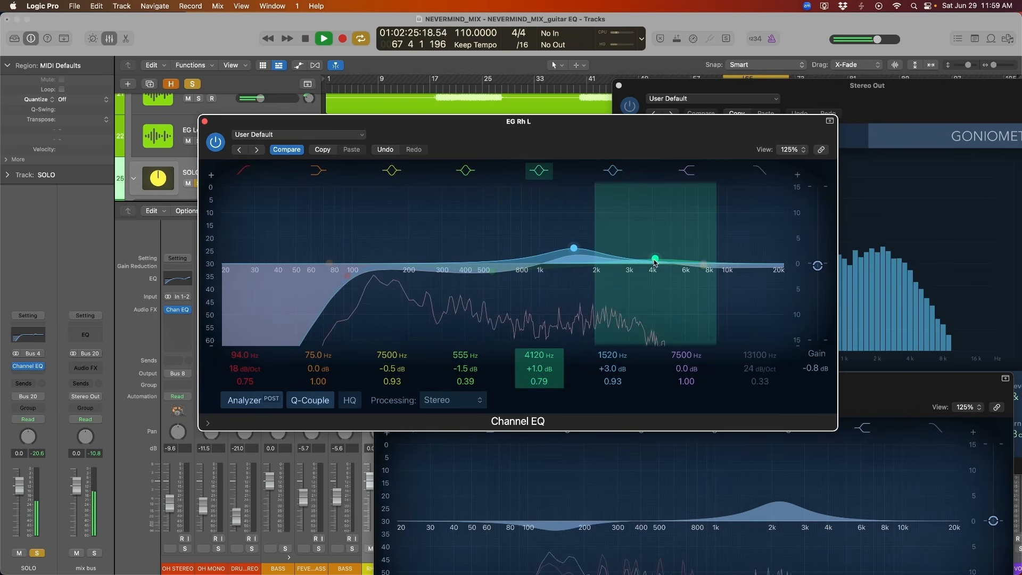
pyautogui.moveTo(655, 260); pyautogui.dragTo(679, 259)
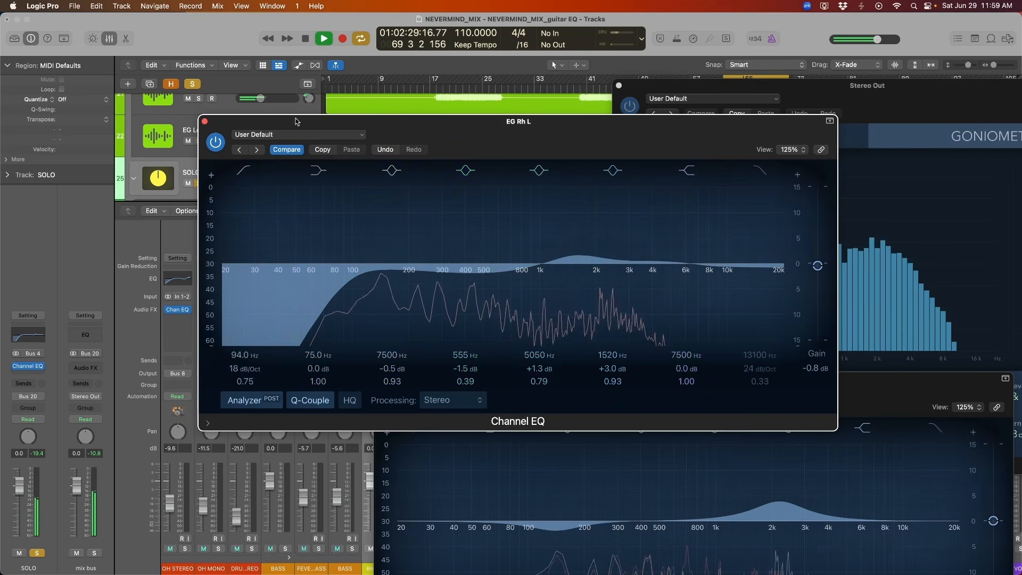
pyautogui.moveTo(674, 258); pyautogui.dragTo(662, 256)
pyautogui.press('space')
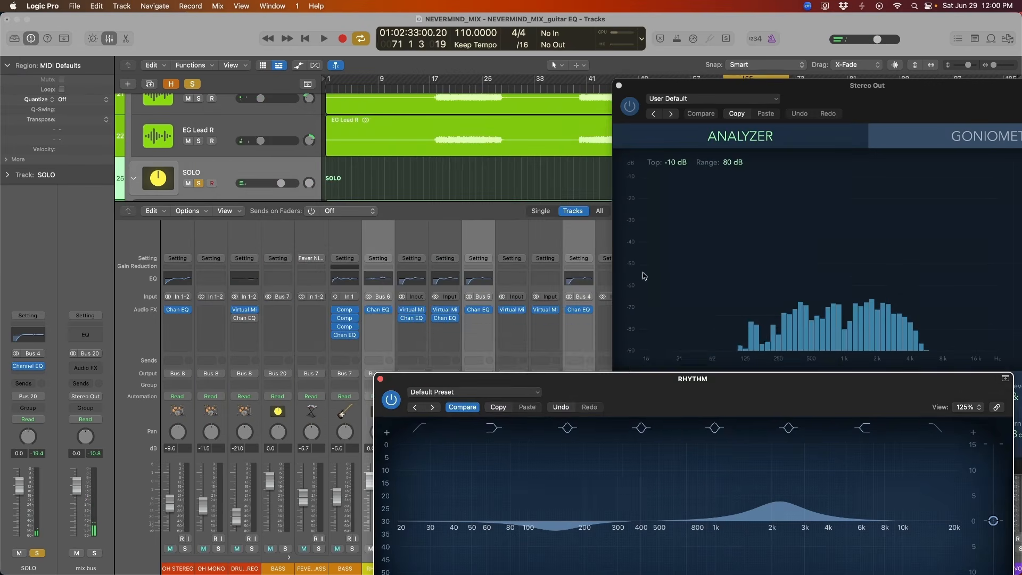
pyautogui.click(204, 121)
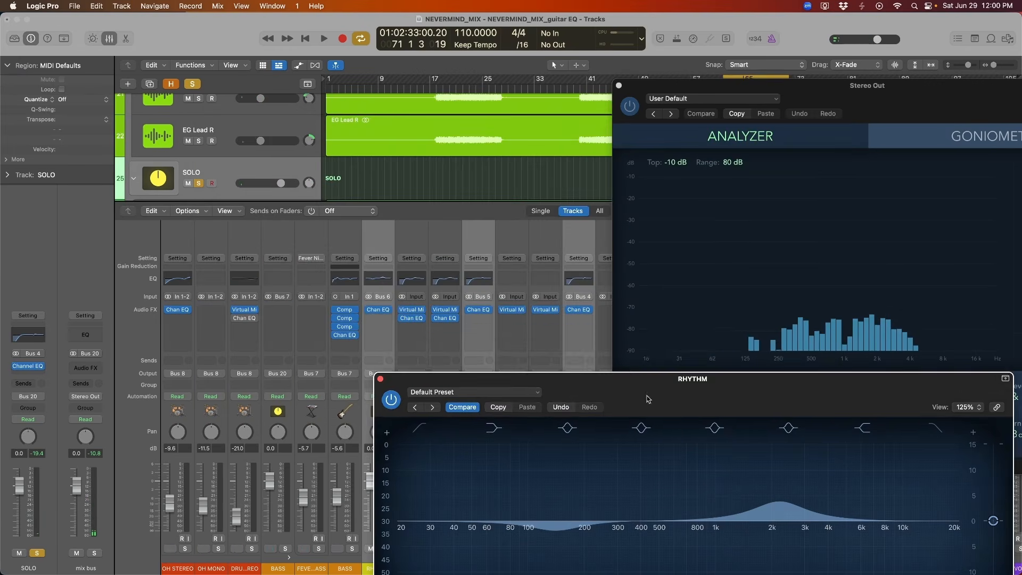
# Solo the RHYTHM bus and cut the fifth band of its EQ by 2.4 dB at 2640 Hz with a Q of 0.88.
pyautogui.moveTo(648, 398); pyautogui.dragTo(699, 362)
pyautogui.click(385, 286)
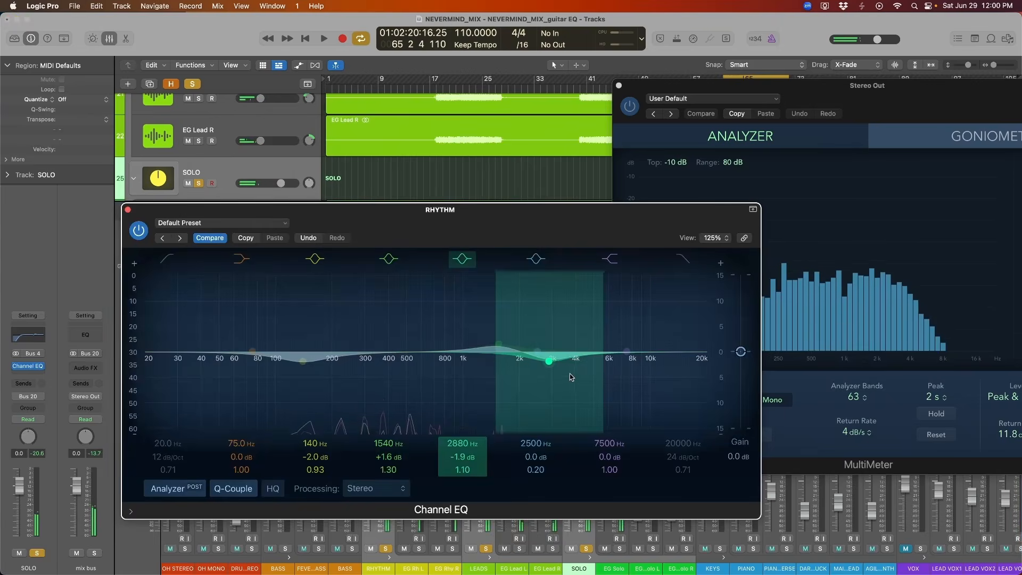
pyautogui.moveTo(549, 360); pyautogui.dragTo(542, 369)
pyautogui.moveTo(519, 218); pyautogui.dragTo(525, 195)
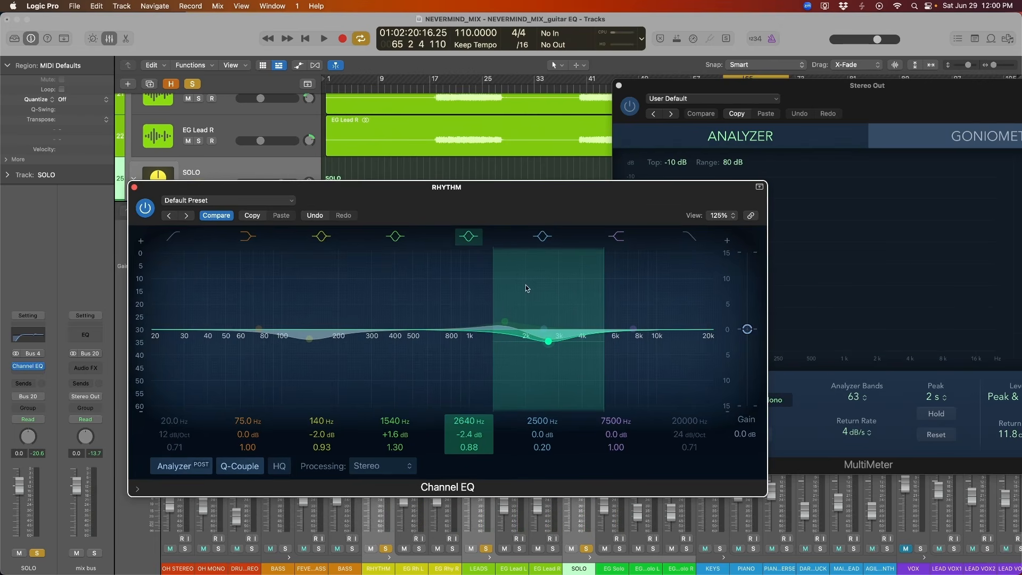
# Boost the fourth band of the RHYTHM EQ by 3.1 dB at 1600 Hz with a Q of 1.30.
pyautogui.moveTo(499, 317); pyautogui.dragTo(485, 307)
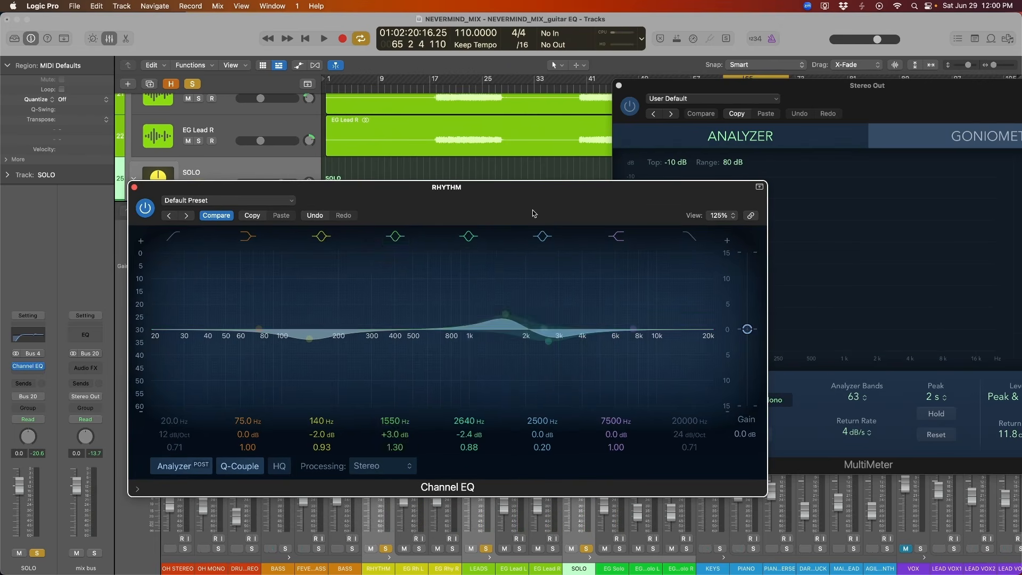
pyautogui.moveTo(534, 212); pyautogui.dragTo(541, 211)
pyautogui.moveTo(519, 306); pyautogui.dragTo(521, 303)
pyautogui.moveTo(548, 206)
pyautogui.mouseDown()
pyautogui.moveTo(540, 135)
pyautogui.moveTo(540, 203)
pyautogui.mouseUp()
# Play the soloed guitar buses and compare them with the RHYTHM EQ bypassed and enabled.
pyautogui.press('space')
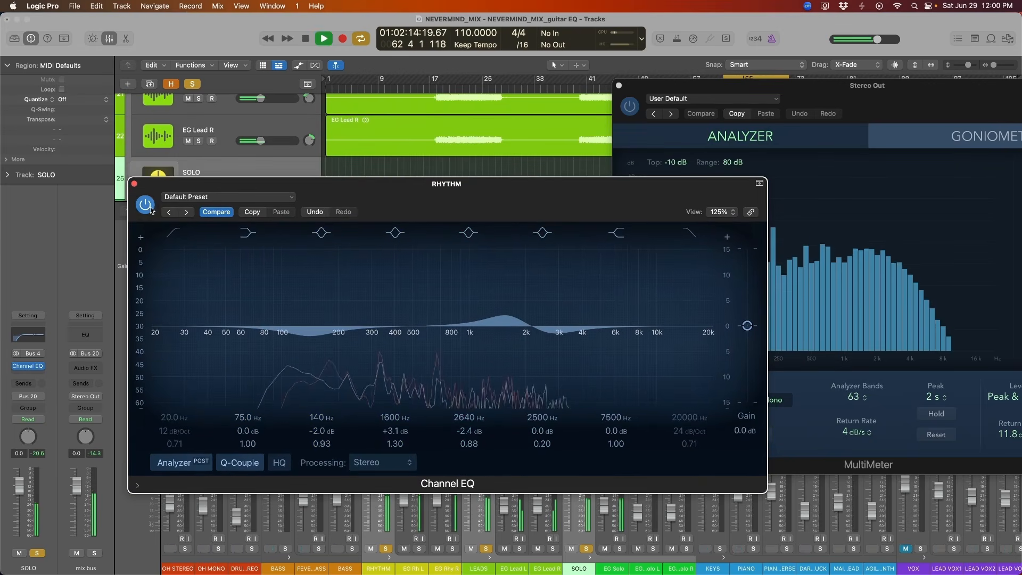
pyautogui.click(145, 201)
pyautogui.click(141, 205)
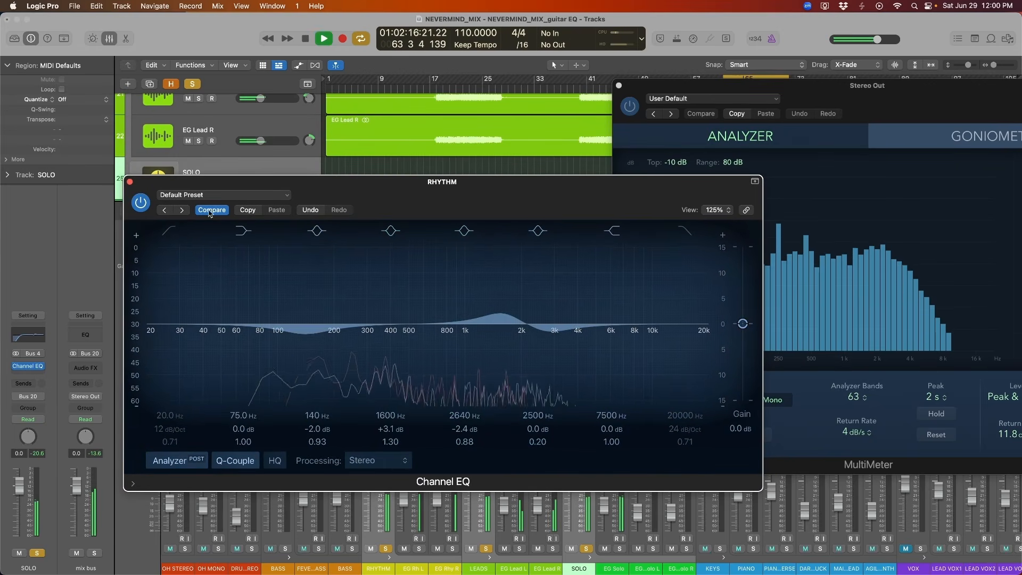
pyautogui.moveTo(145, 198); pyautogui.dragTo(108, 204)
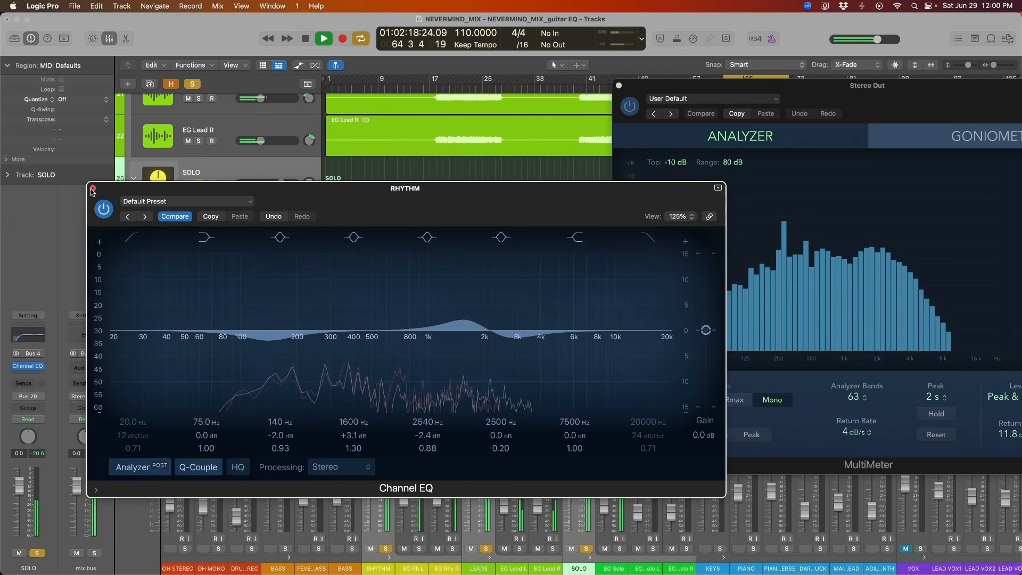
# Set the RHYTHM EQ's high shelf to +1.2 dB at 4040 Hz, compare it against bypass, and close the EQ.
pyautogui.moveTo(571, 327); pyautogui.dragTo(536, 322)
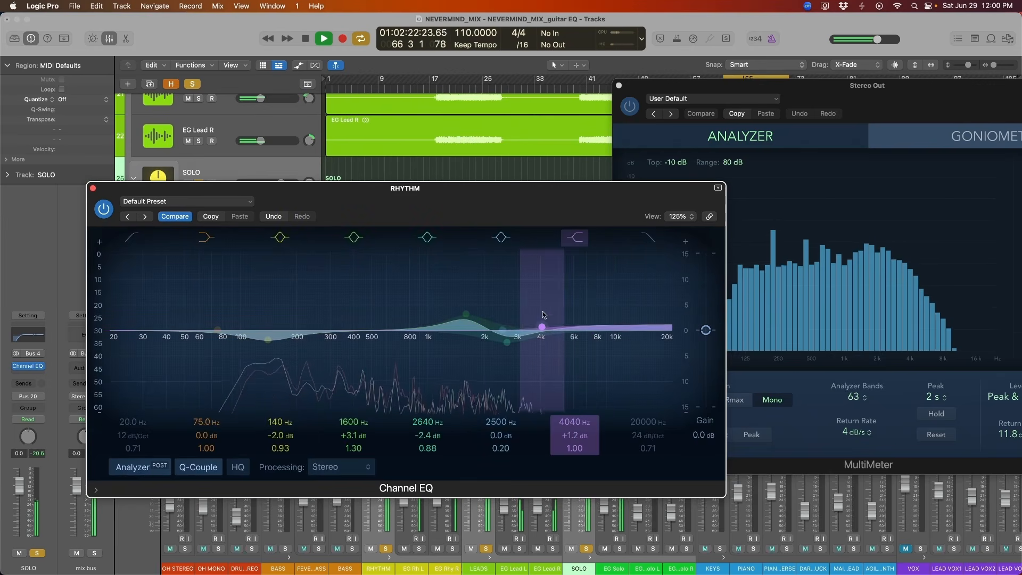
pyautogui.moveTo(426, 188); pyautogui.dragTo(411, 178)
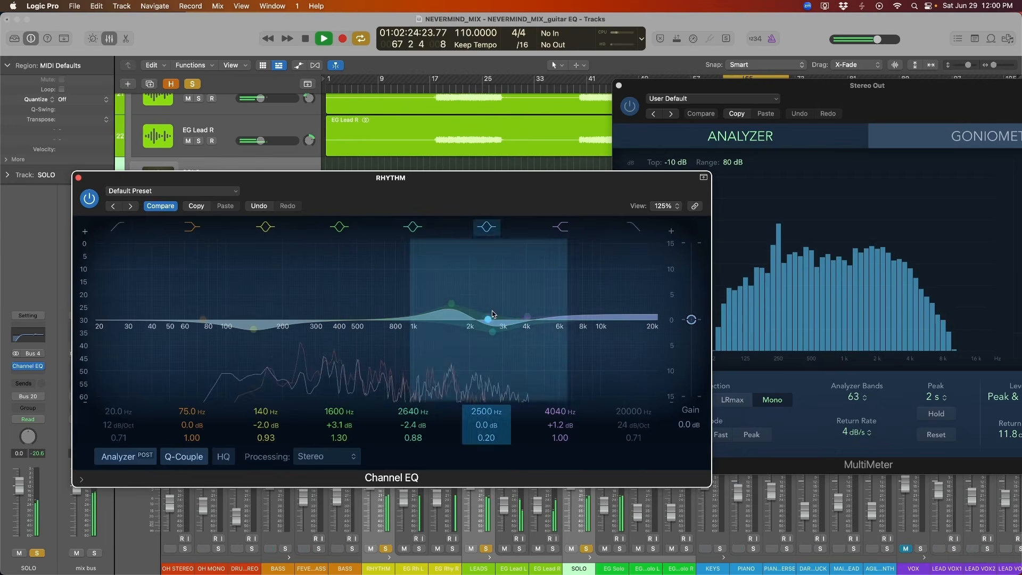
pyautogui.click(89, 198)
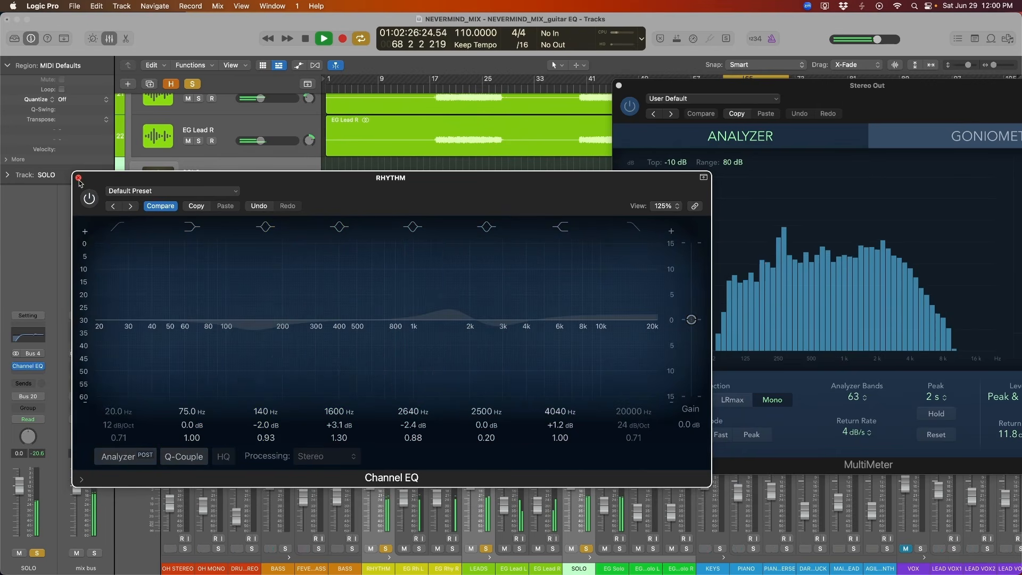
pyautogui.click(88, 198)
pyautogui.click(78, 178)
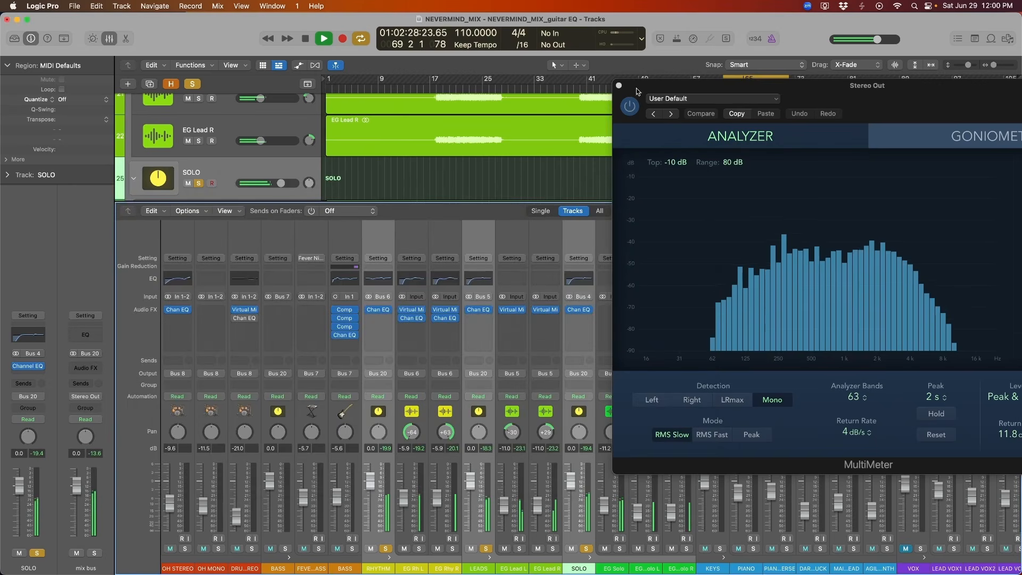
# Close the MultiMeter and audition the equalized rhythm, lead and solo guitar buses together.
pyautogui.click(619, 86)
pyautogui.press('space')
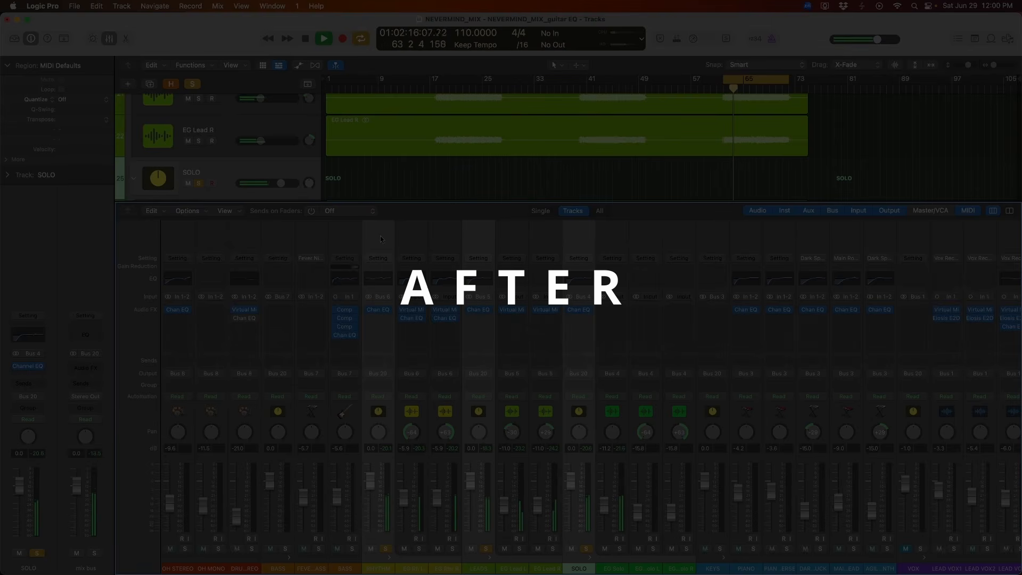
pyautogui.press('space')
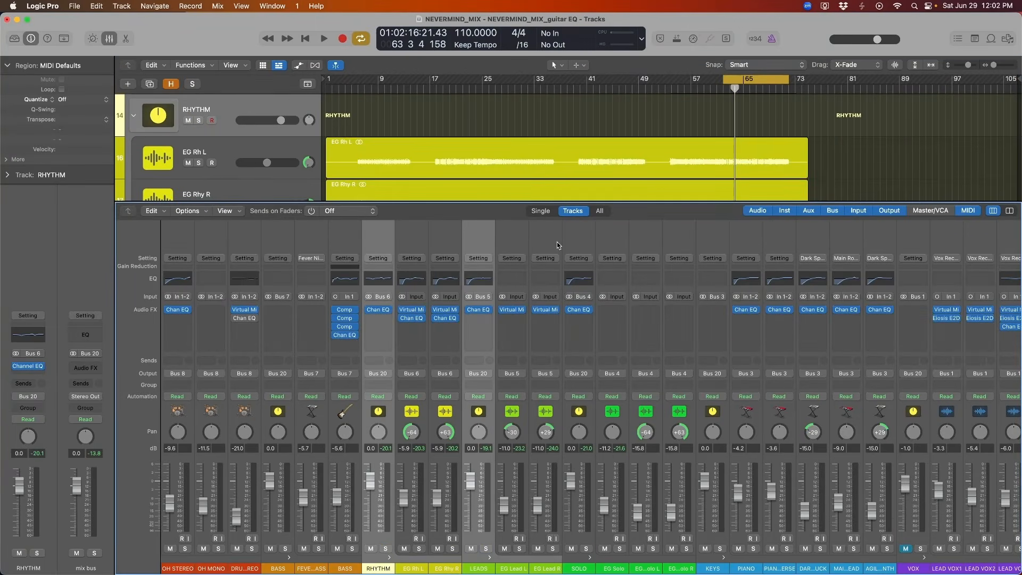
# Toggle the Channel EQs on the guitar channels to compare the full mix without and with guitar EQ, and hide the mixer.
pyautogui.keyDown('super'); pyautogui.click(571, 243); pyautogui.keyUp('super')
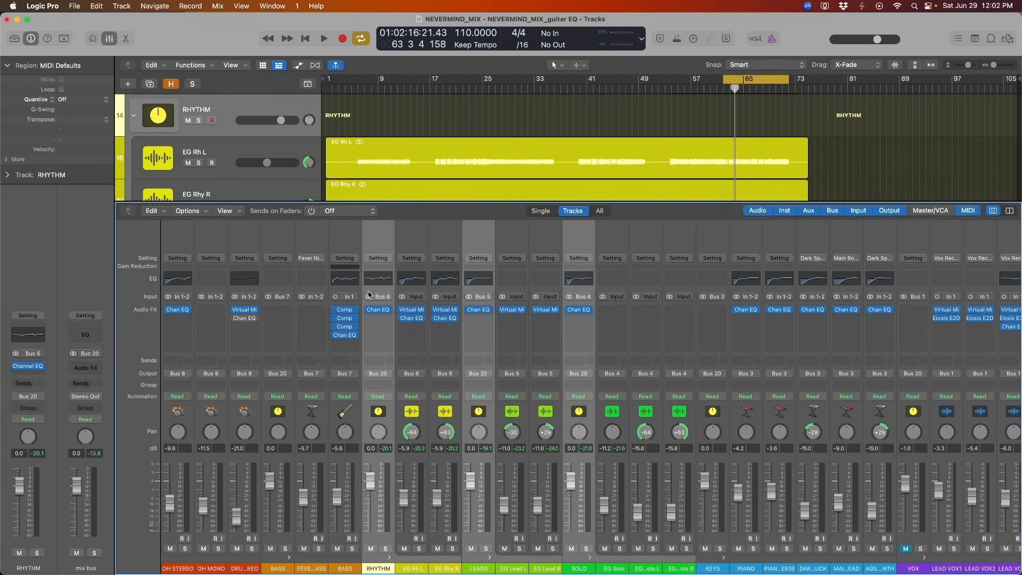
pyautogui.click(371, 311)
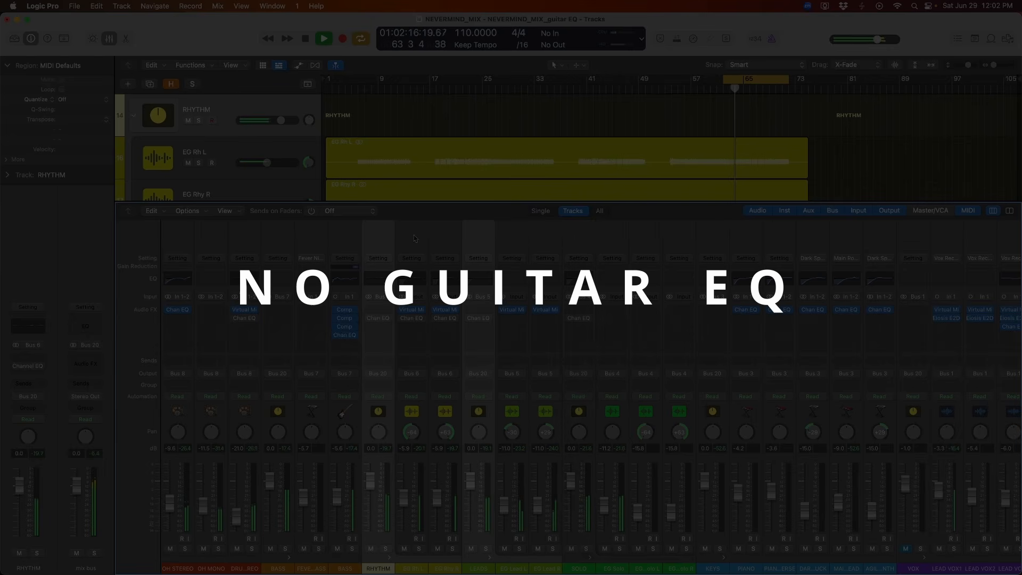
pyautogui.keyDown('shift'); pyautogui.click(574, 243); pyautogui.keyUp('shift')
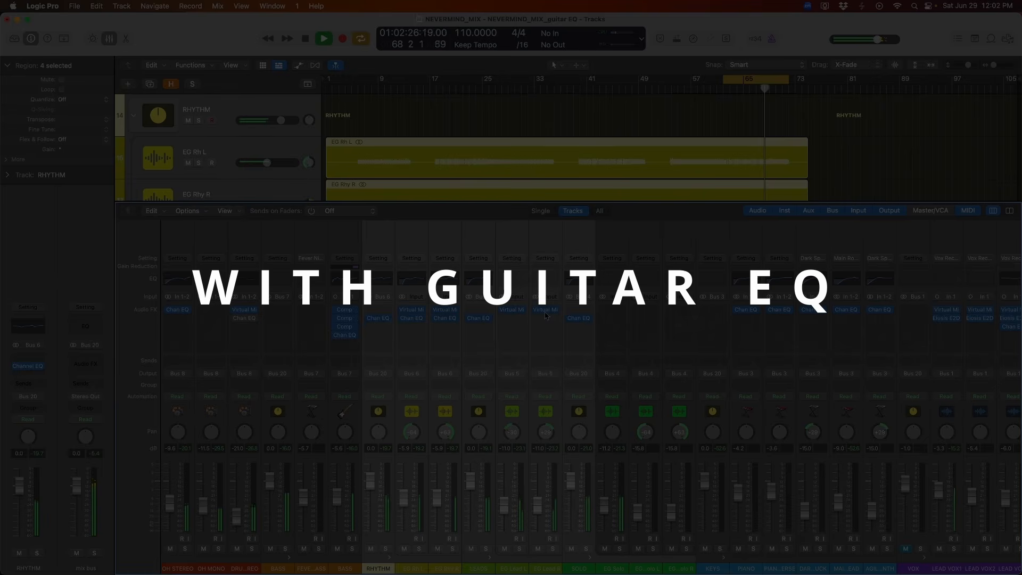
pyautogui.press('space')
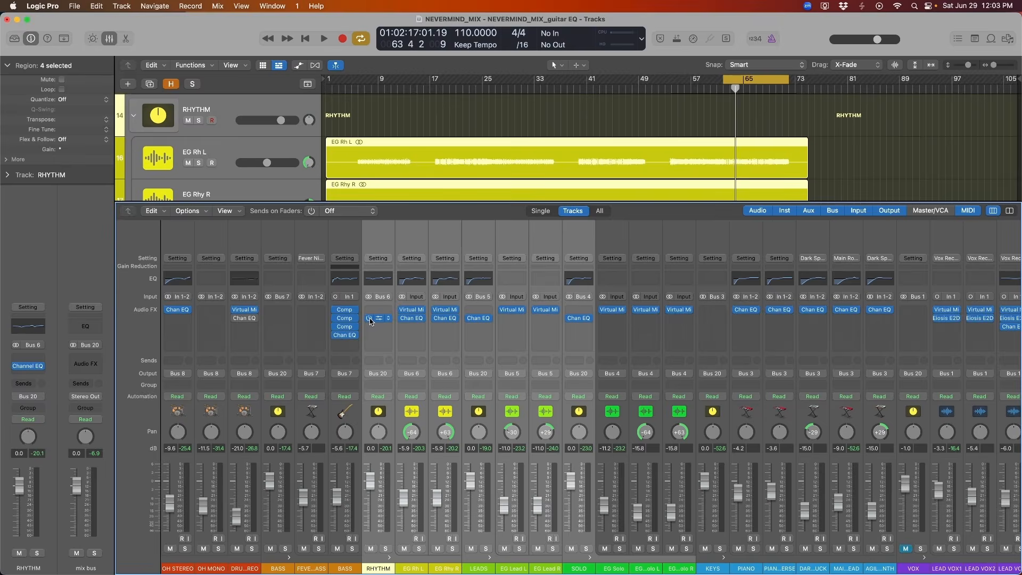
pyautogui.press('x')
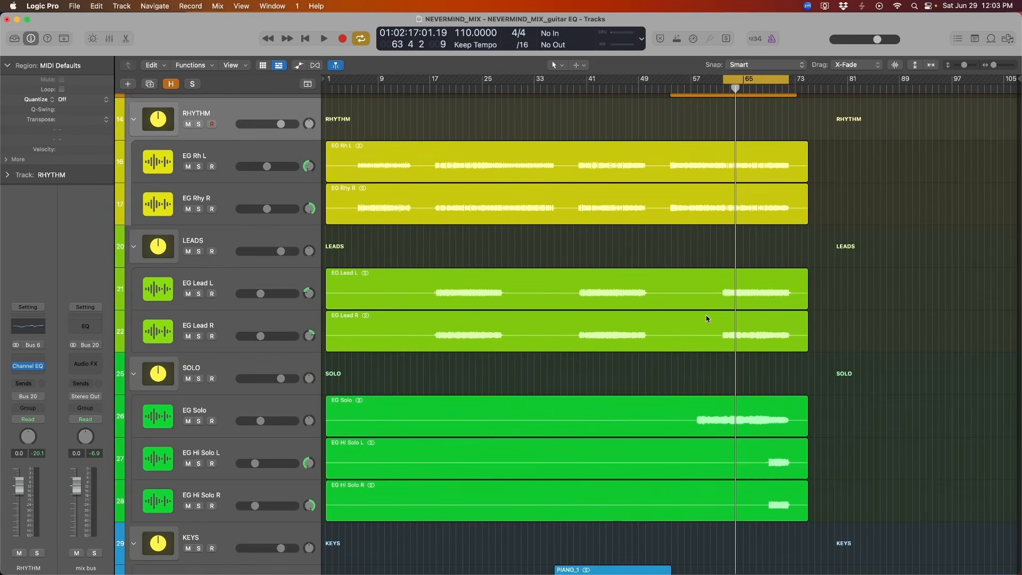